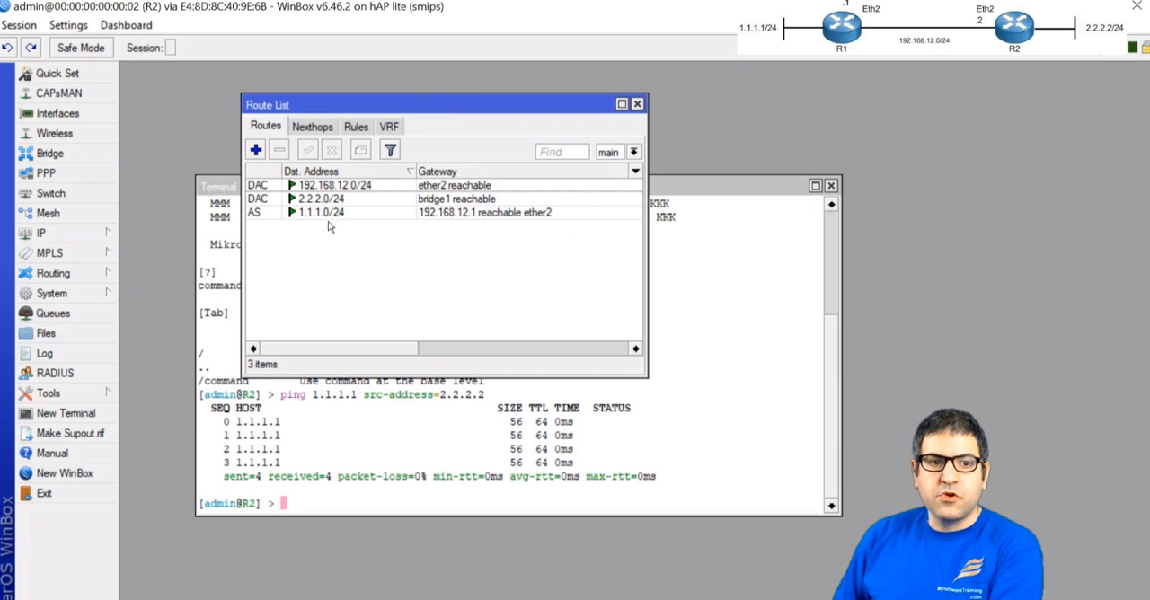
Check the static routes on R2 and R1, and tick off task 5 on the PowerPoint lab slide
click(345, 213)
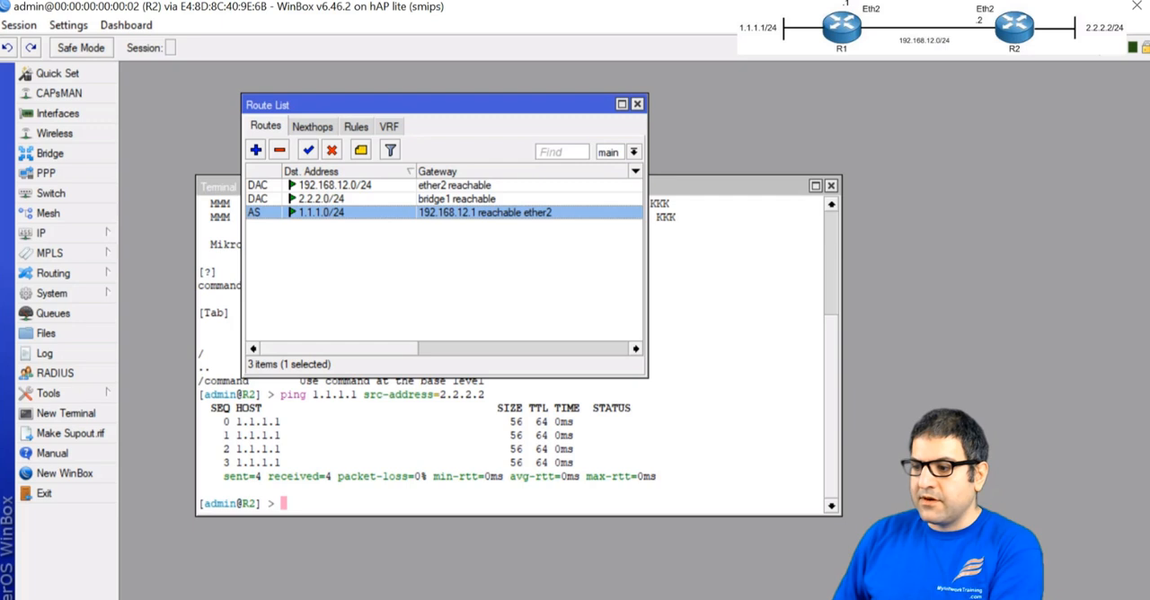
key(alt+Tab)
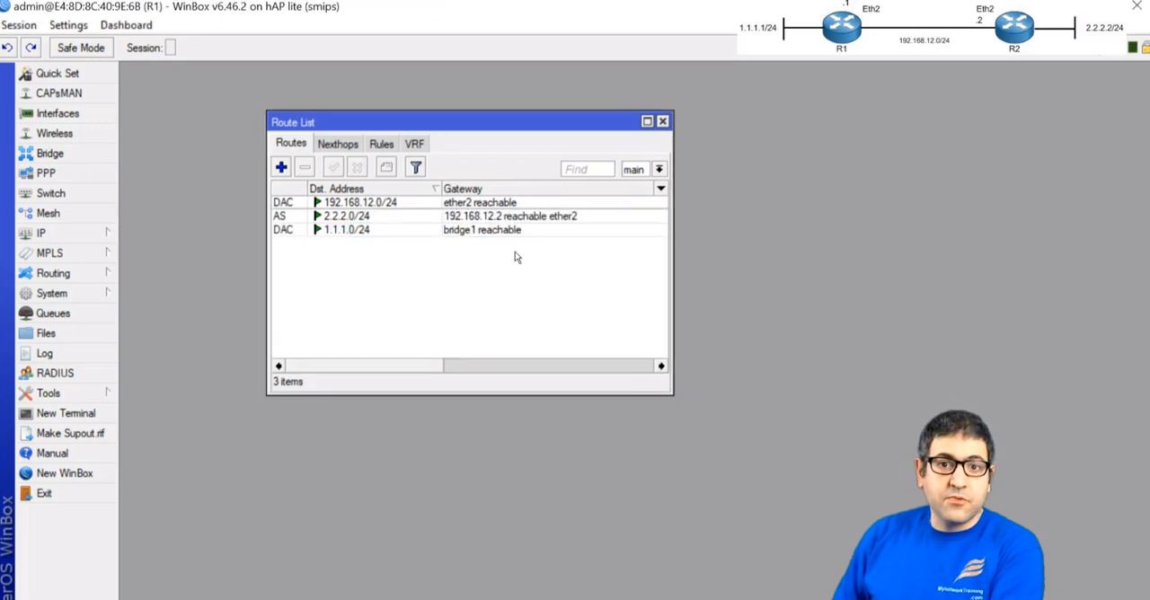
click(339, 219)
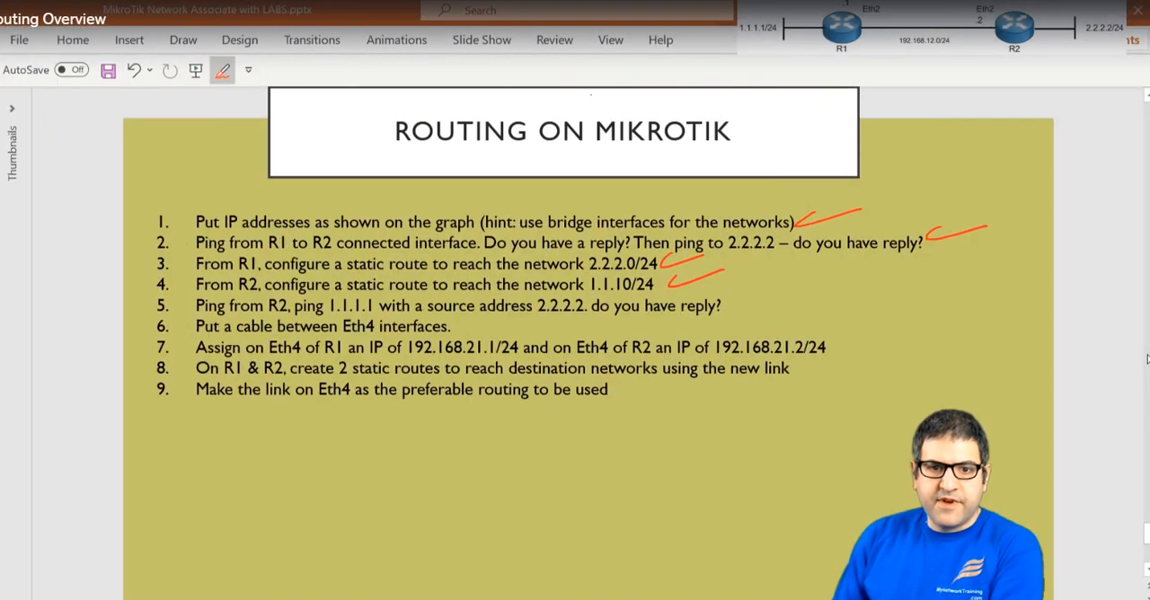
drag(735, 310, 787, 293)
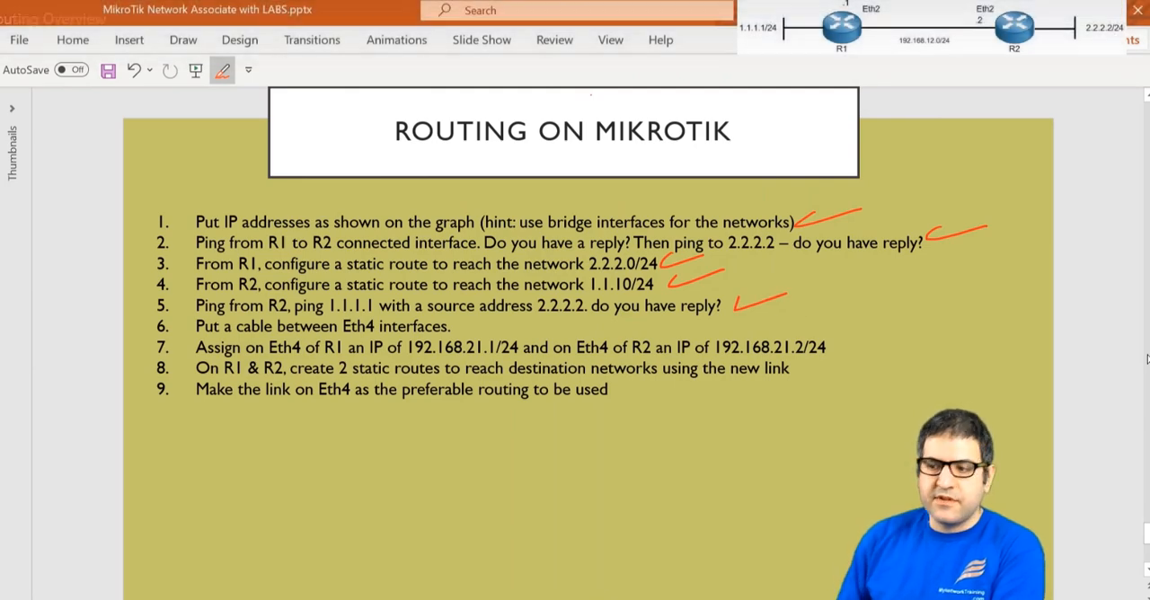
Draw a second black R1–R2 link marked 4 at both ends in the OneNote diagram, and tick off task 6 on the PowerPoint slide
key(alt+Tab)
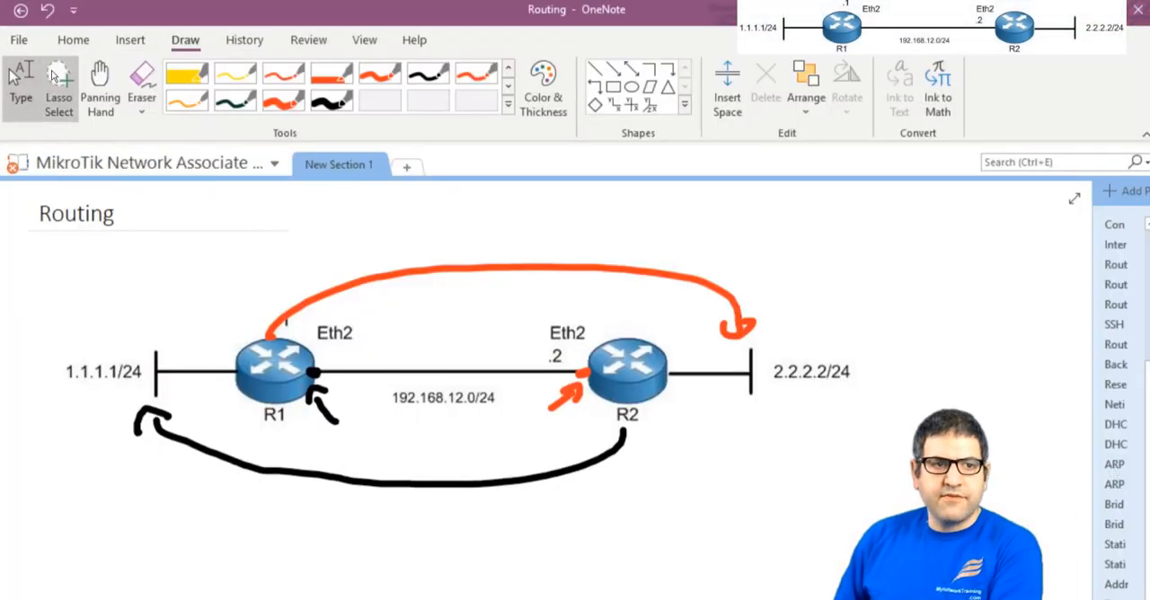
click(339, 110)
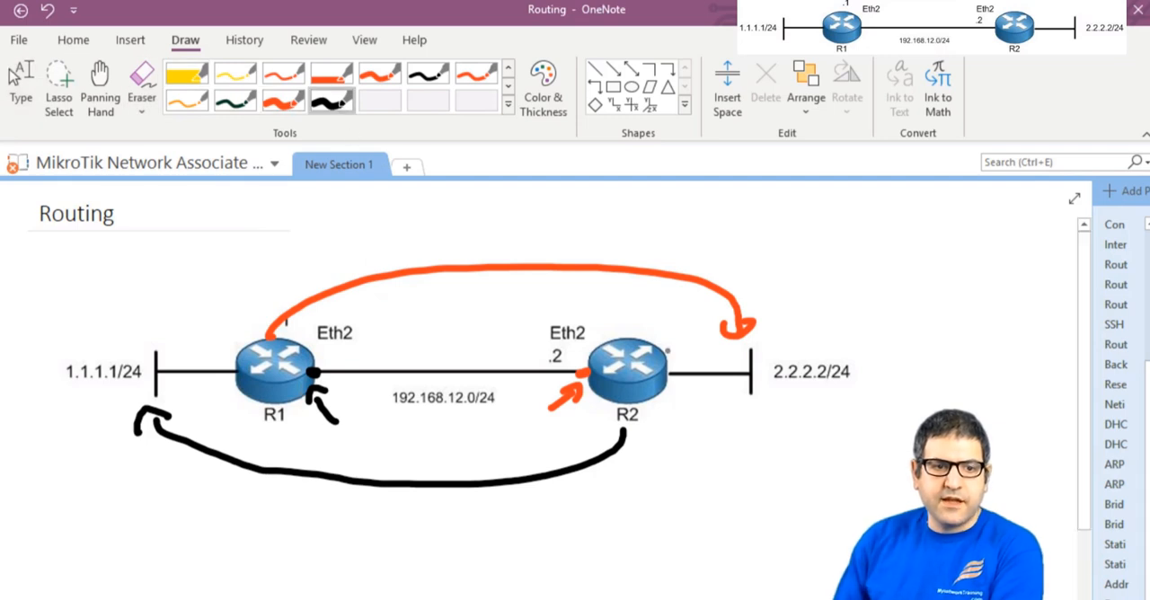
mouse_move(307, 355)
mouse_down()
mouse_move(521, 357)
mouse_move(598, 349)
mouse_move(607, 336)
mouse_up()
drag(297, 326, 310, 344)
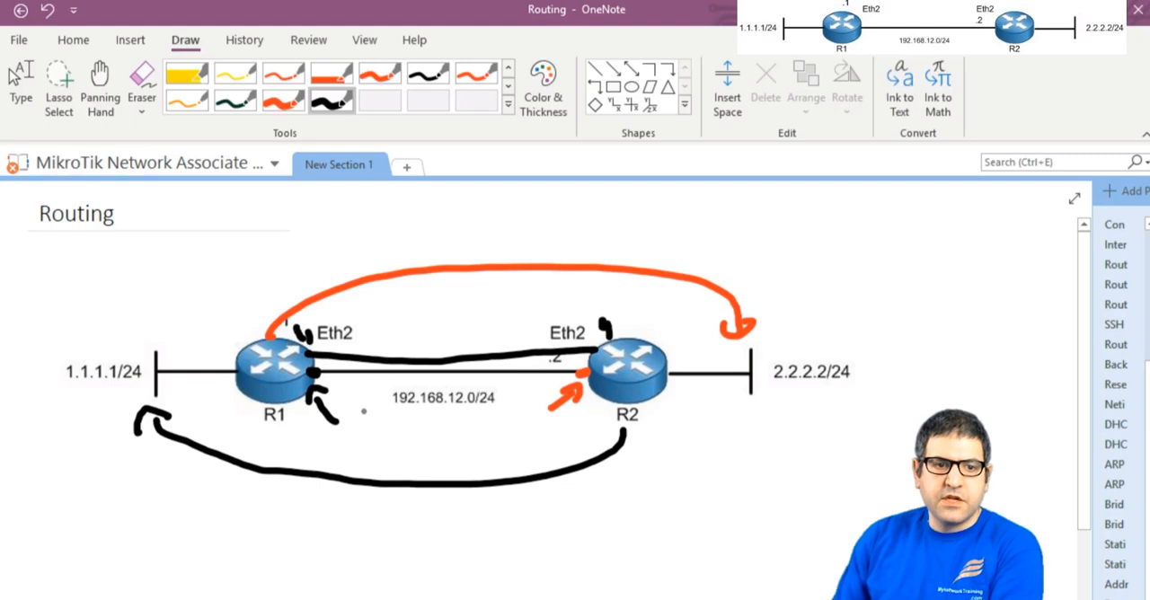
key(Escape)
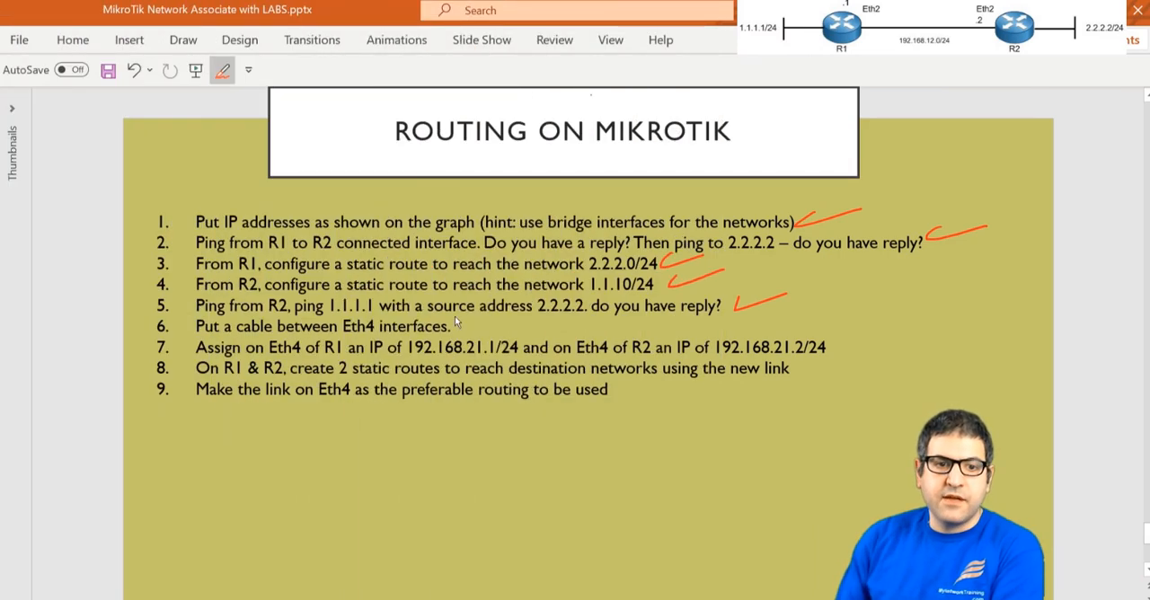
drag(458, 327, 502, 319)
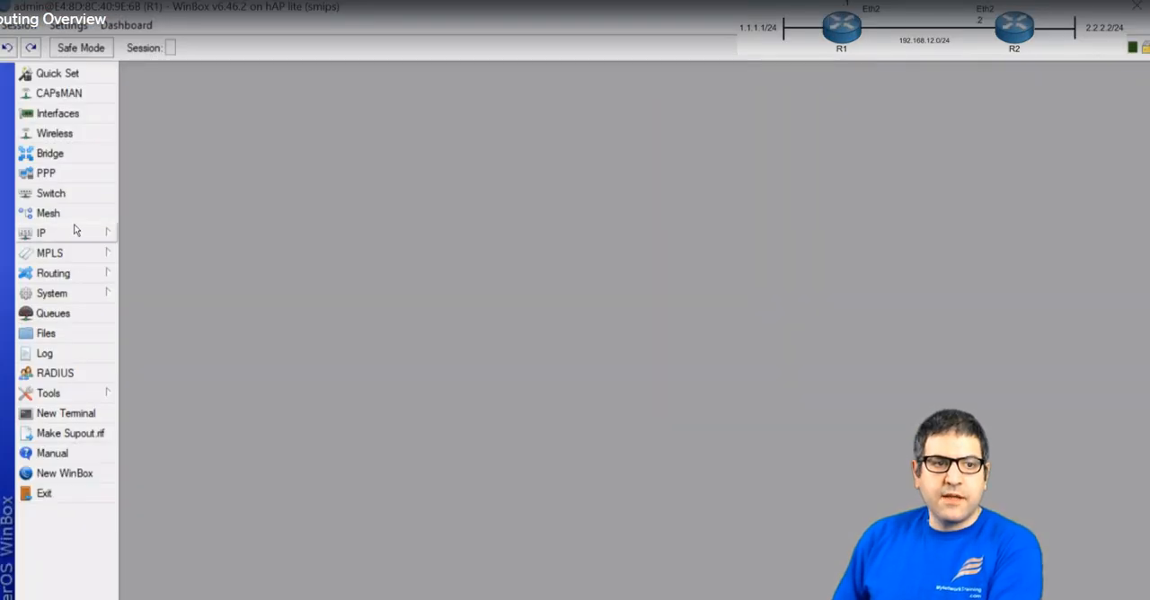
In R1's WinBox session, add the IP address 192.168.21.1/24 on interface ether4
click(75, 230)
click(177, 218)
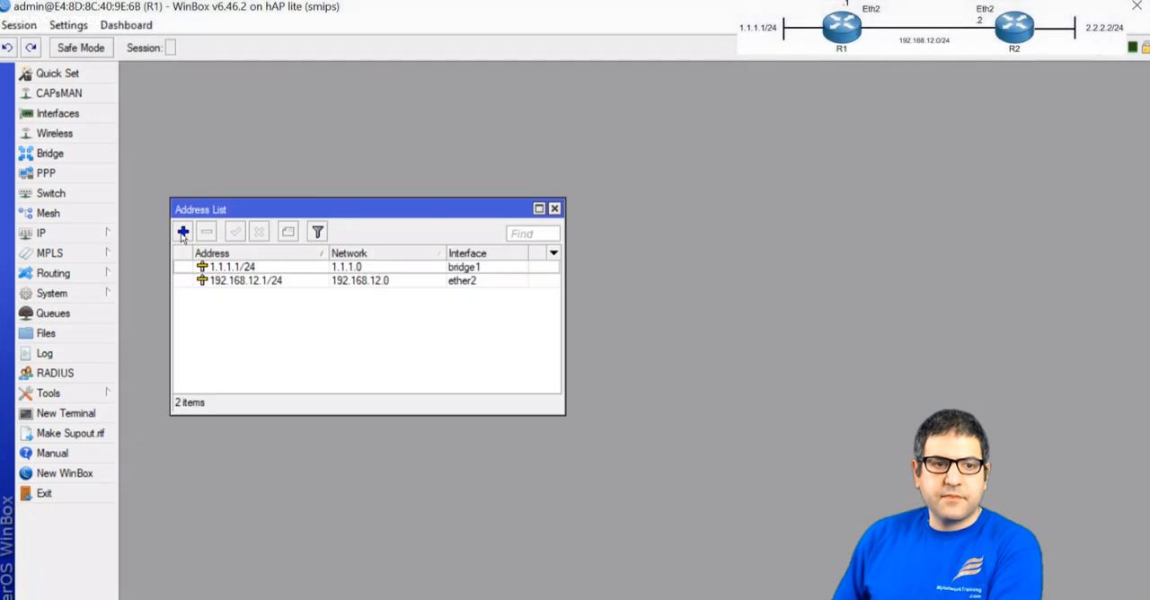
click(182, 231)
text(192.168)
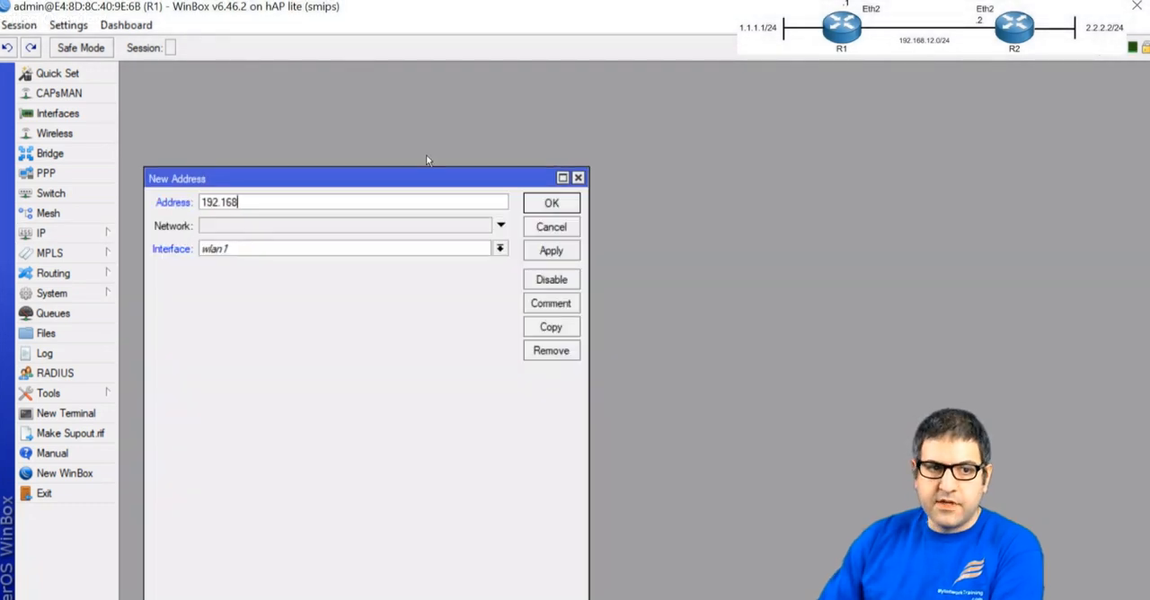
text(.21.1/24)
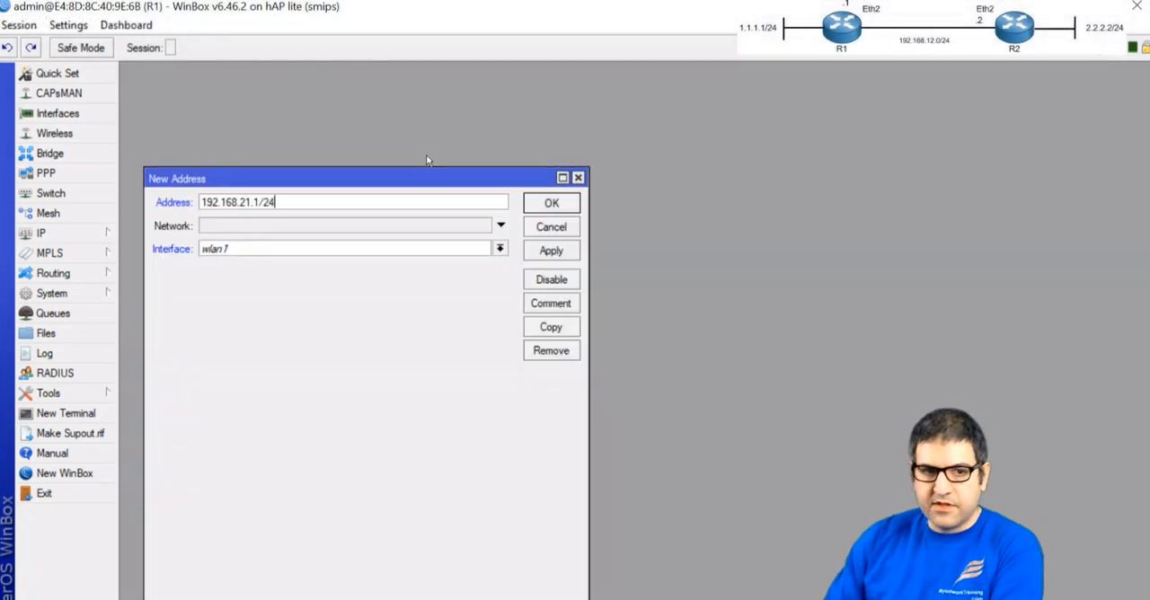
click(289, 253)
key(Up)
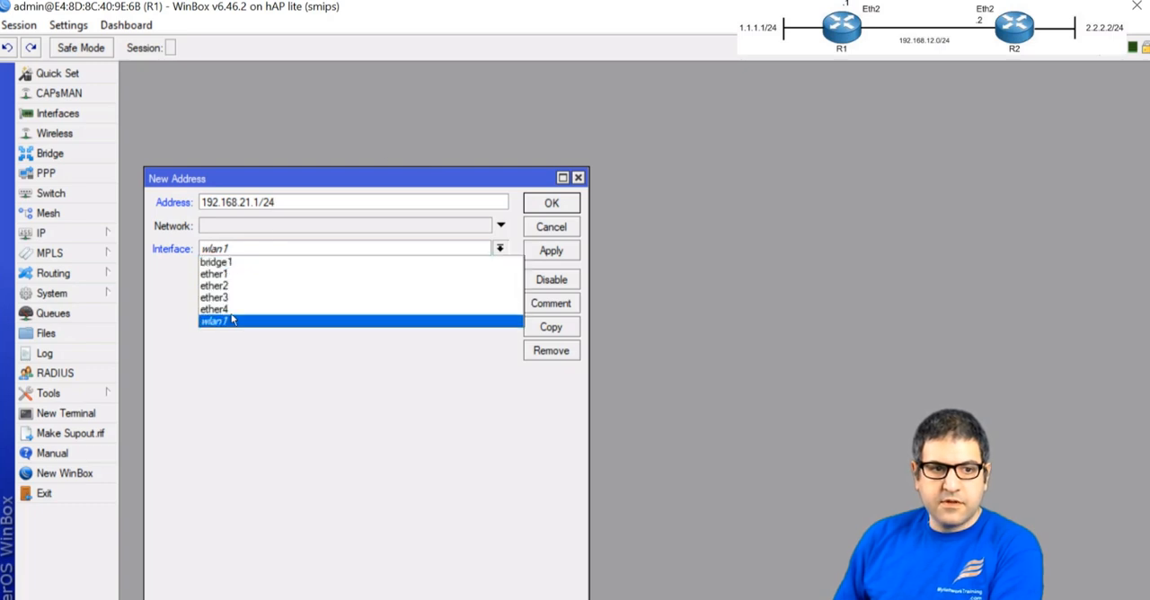
key(Return)
click(551, 203)
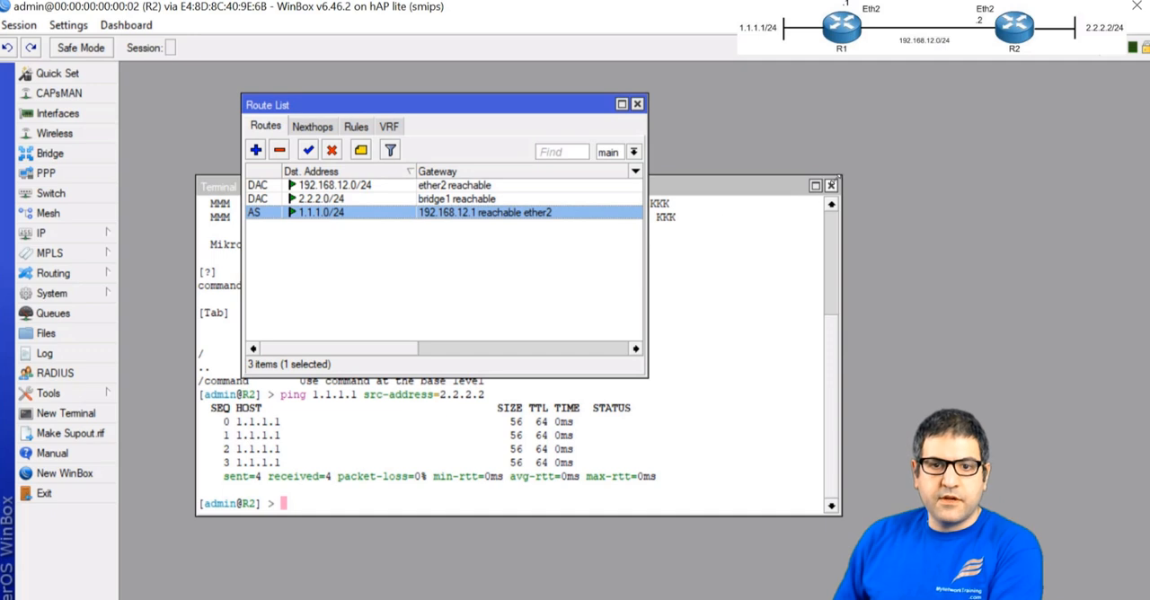
In R2's WinBox session, close the open windows and add the IP address 192.168.21.2/24 on interface ether4
click(830, 185)
click(636, 104)
click(41, 232)
click(151, 215)
click(236, 321)
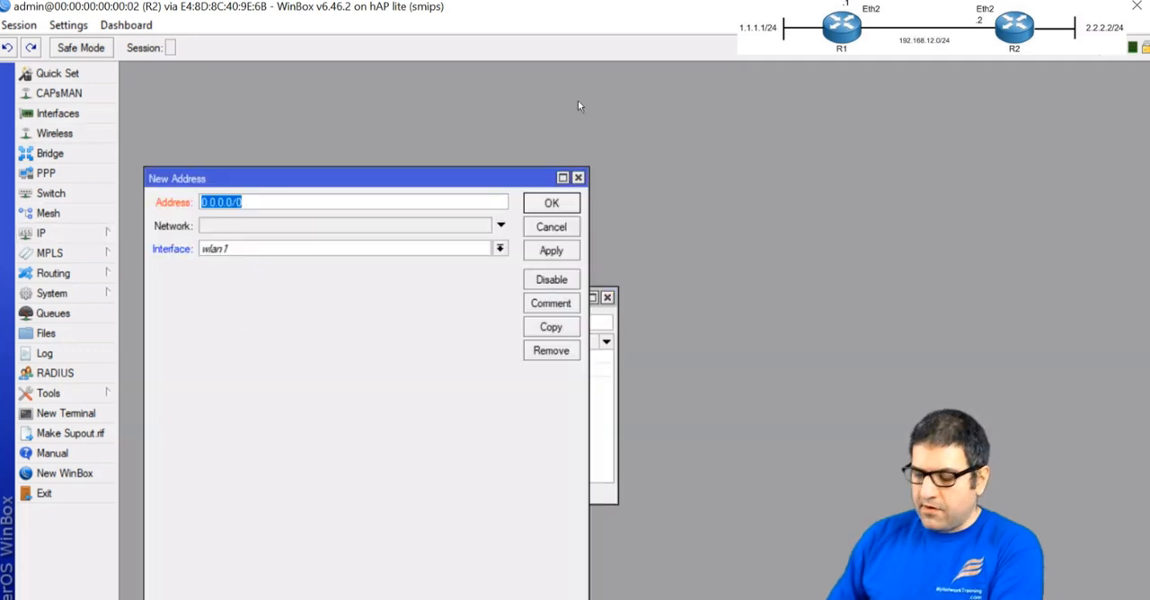
text(192.168.21.2/24)
click(319, 250)
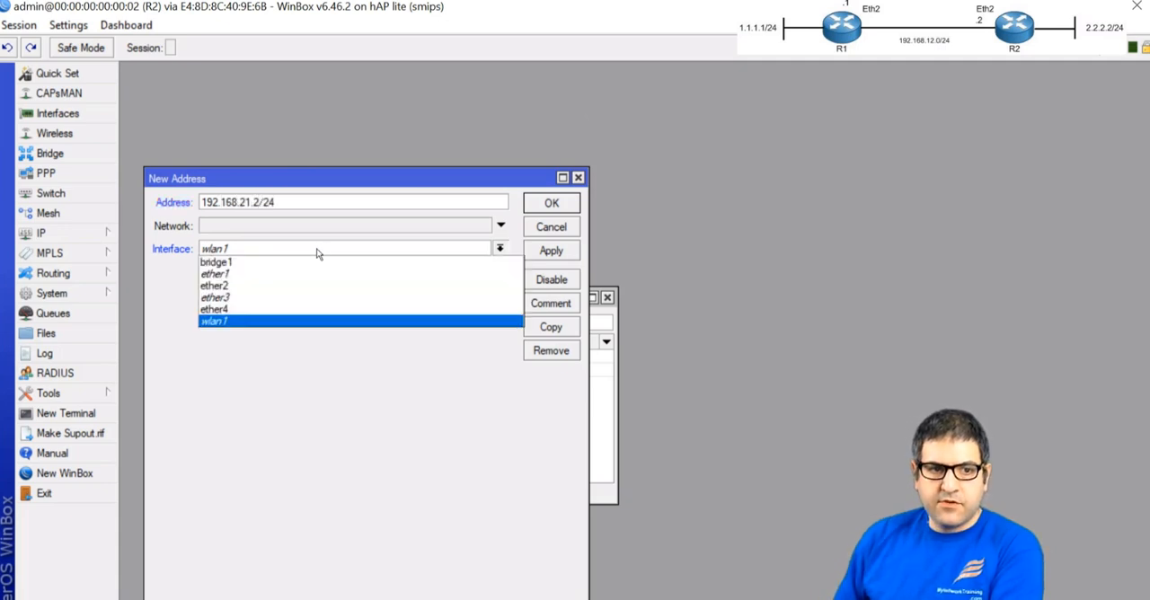
click(267, 309)
click(553, 207)
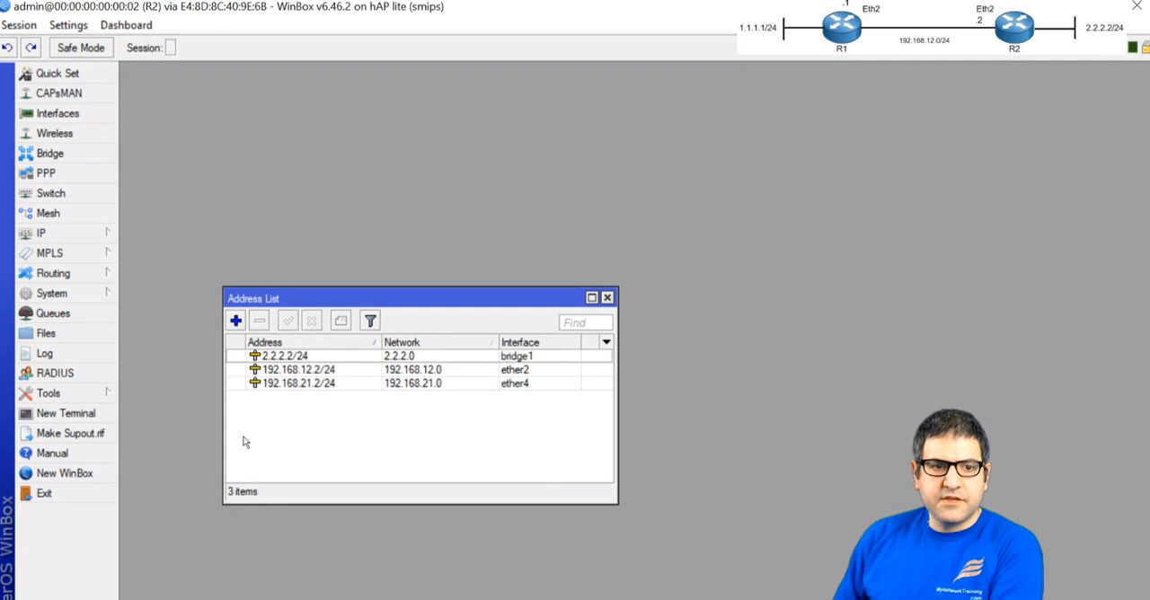
Ping 192.168.21.1 from a new terminal on R2 and stop the ping
click(79, 415)
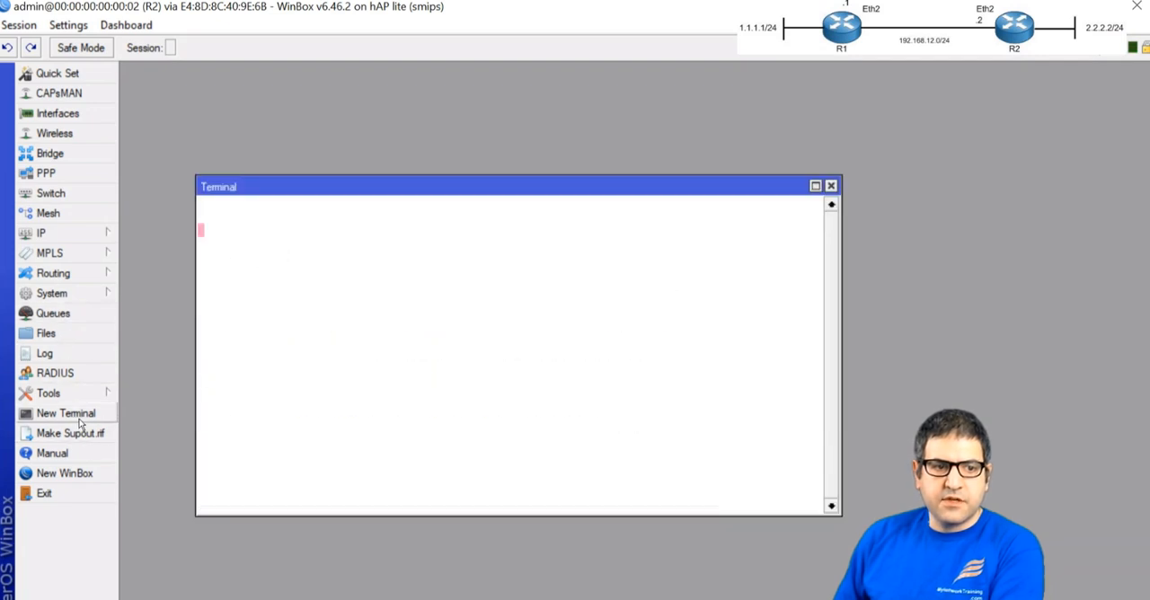
text(ping 192.168.21.1)
key(Return)
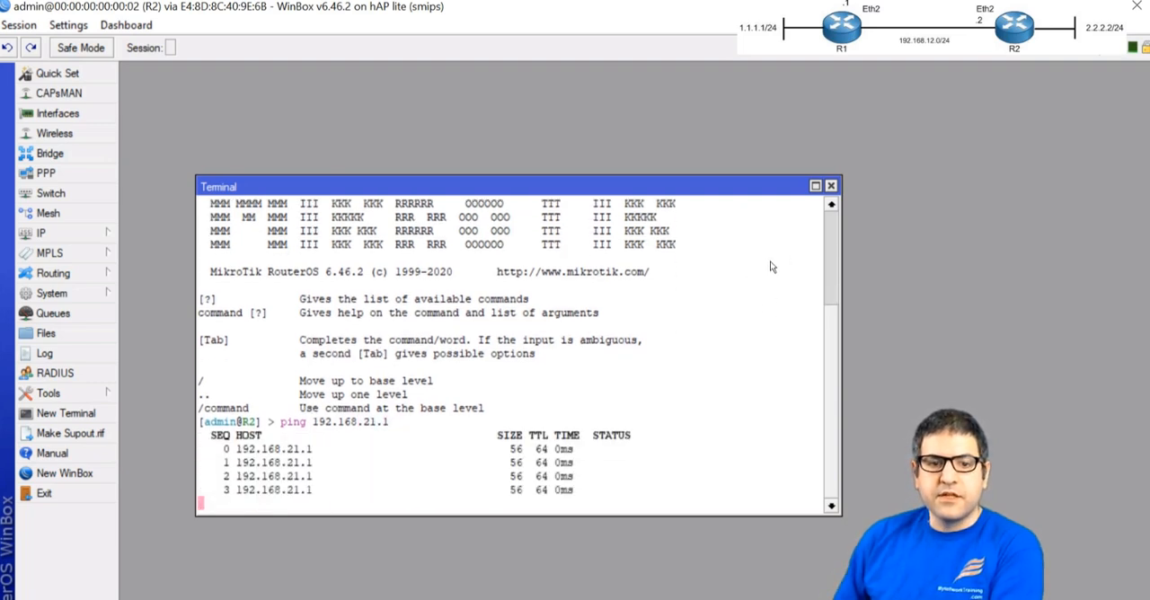
key(ctrl+c)
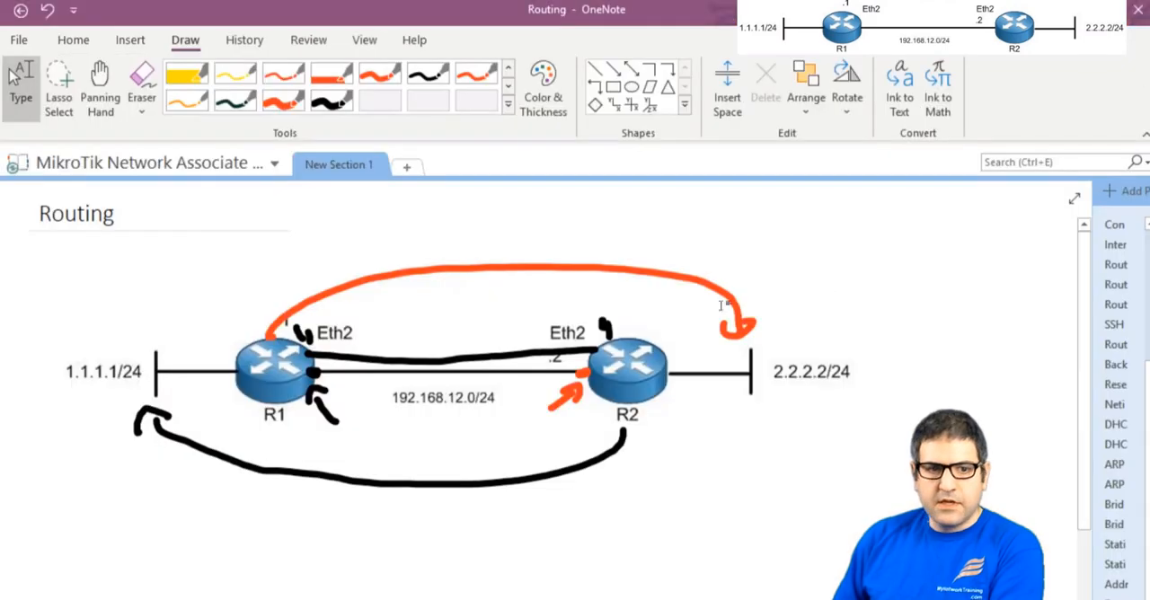
In the OneNote diagram, draw red arrows from R1 along both links and mark R2's end of the new link in red
click(282, 101)
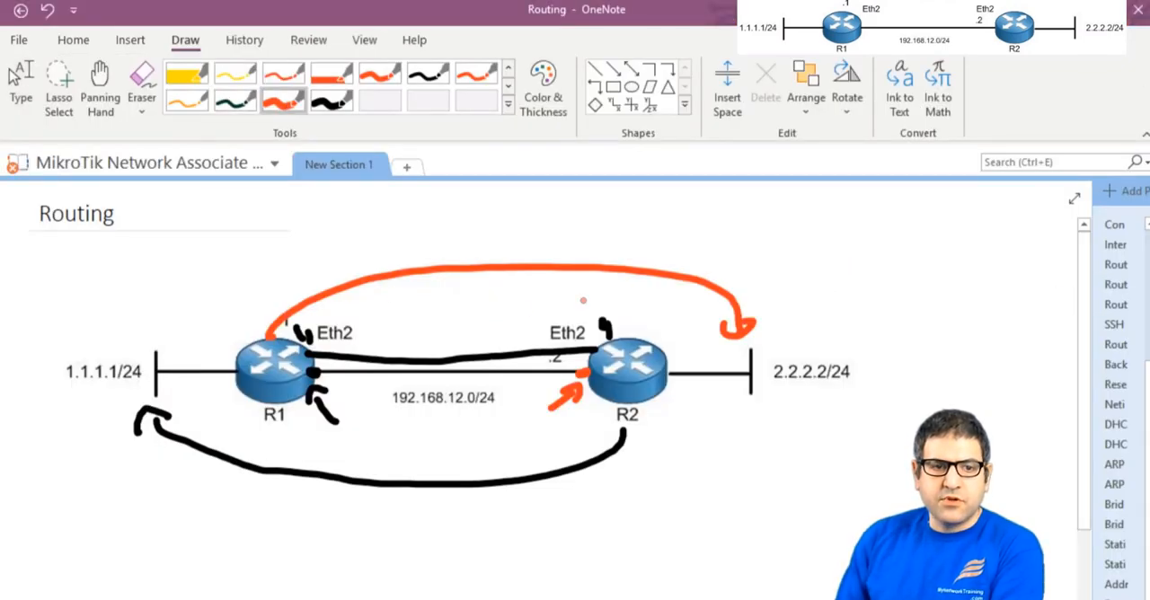
mouse_move(343, 396)
mouse_down()
mouse_move(381, 398)
mouse_move(372, 406)
mouse_up()
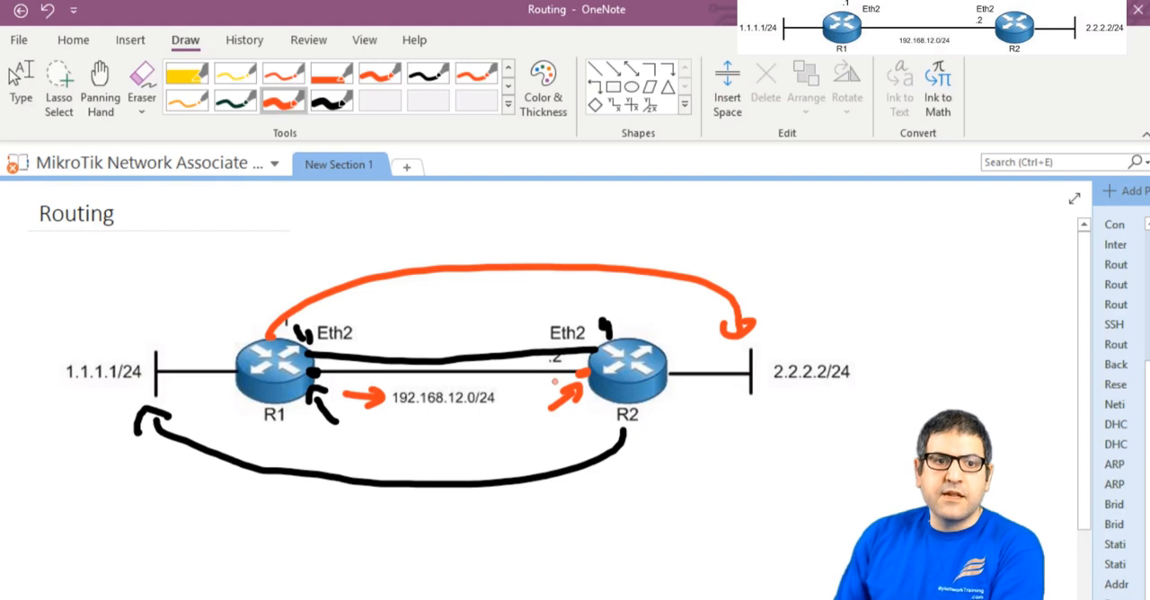
mouse_move(344, 344)
mouse_down()
mouse_move(388, 346)
mouse_move(375, 355)
mouse_up()
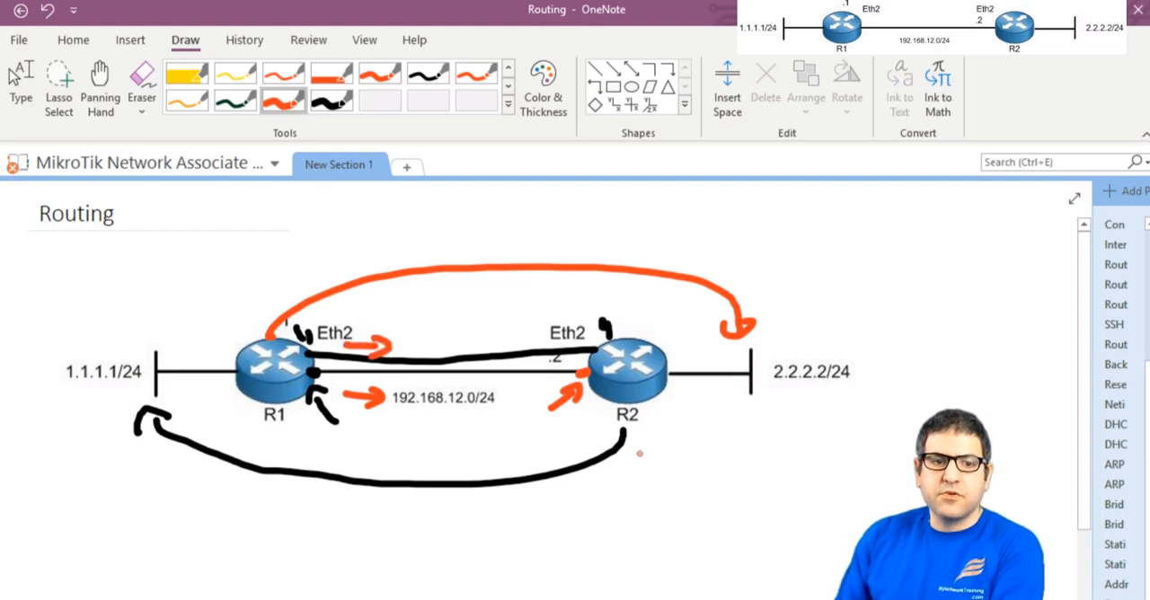
drag(590, 346, 595, 346)
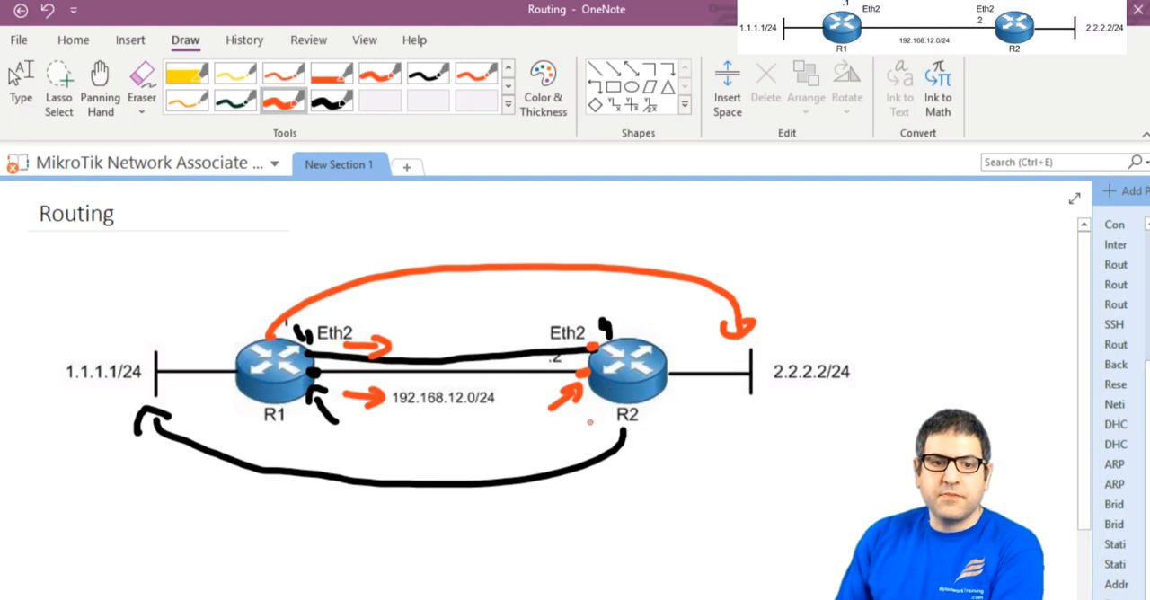
Draw black arrows from R2 towards R1 along both links in the diagram
click(330, 99)
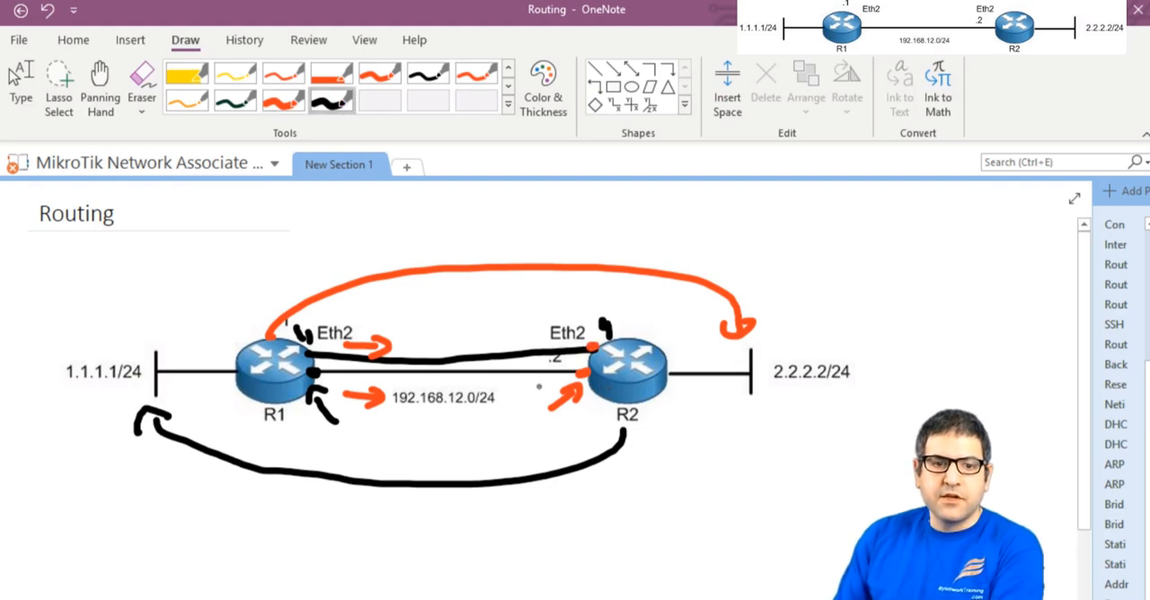
drag(548, 385, 498, 389)
mouse_move(548, 334)
mouse_down()
mouse_move(494, 333)
mouse_move(515, 341)
mouse_up()
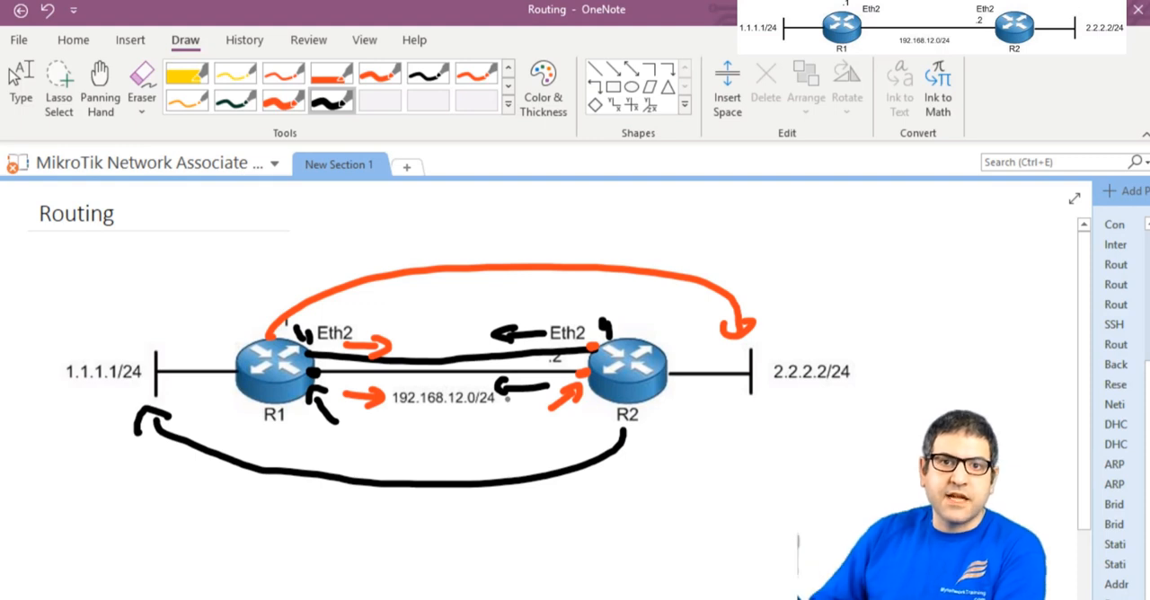
key(Escape)
In R1's WinBox session, add a static route to 2.2.2.0/24 with gateway 192.168.21.2
key(alt+Tab)
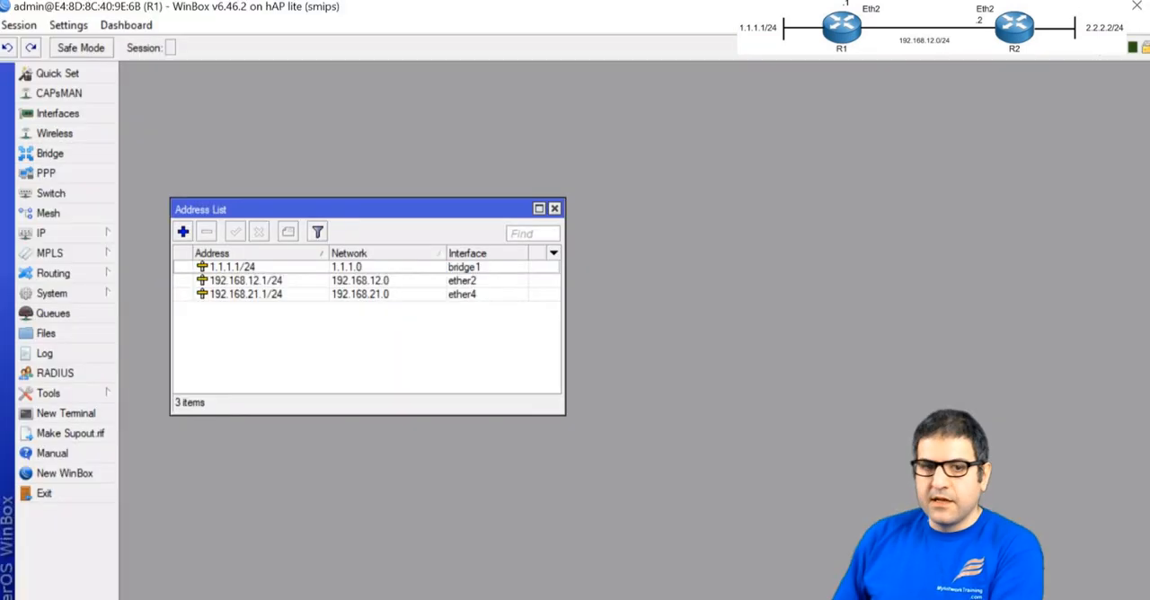
key(Escape)
click(89, 233)
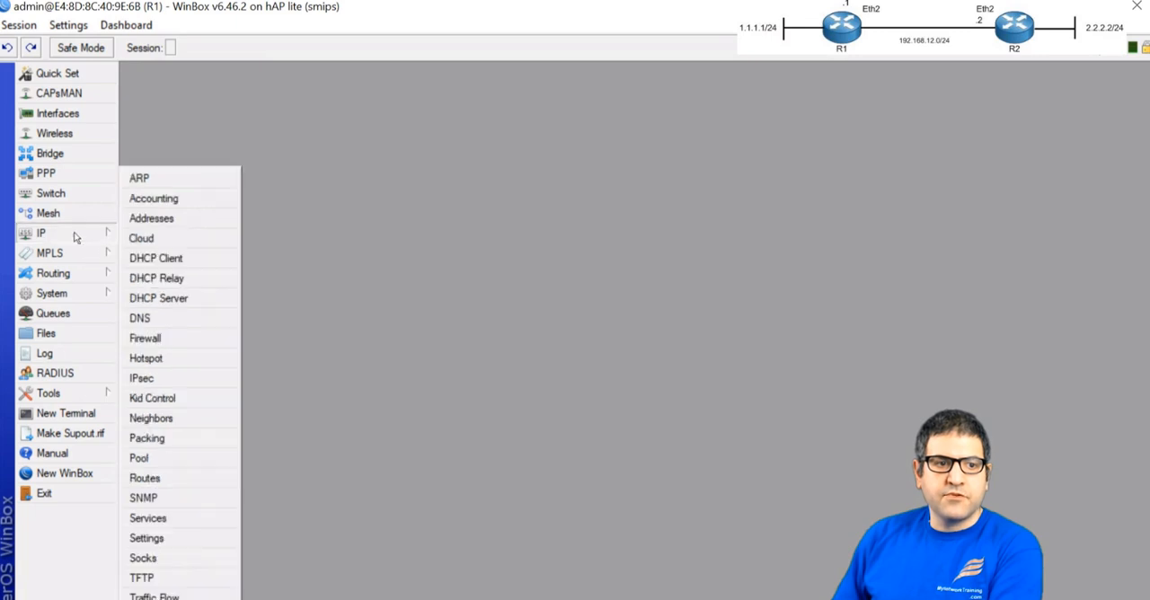
click(171, 477)
click(281, 167)
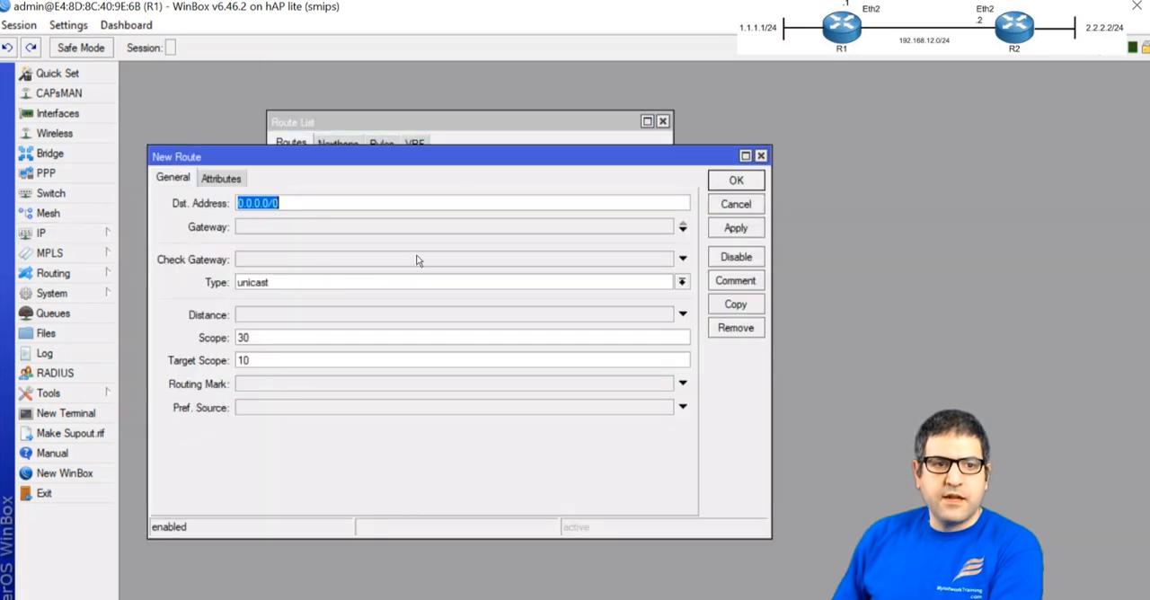
drag(434, 152, 458, 269)
text(2.2.)
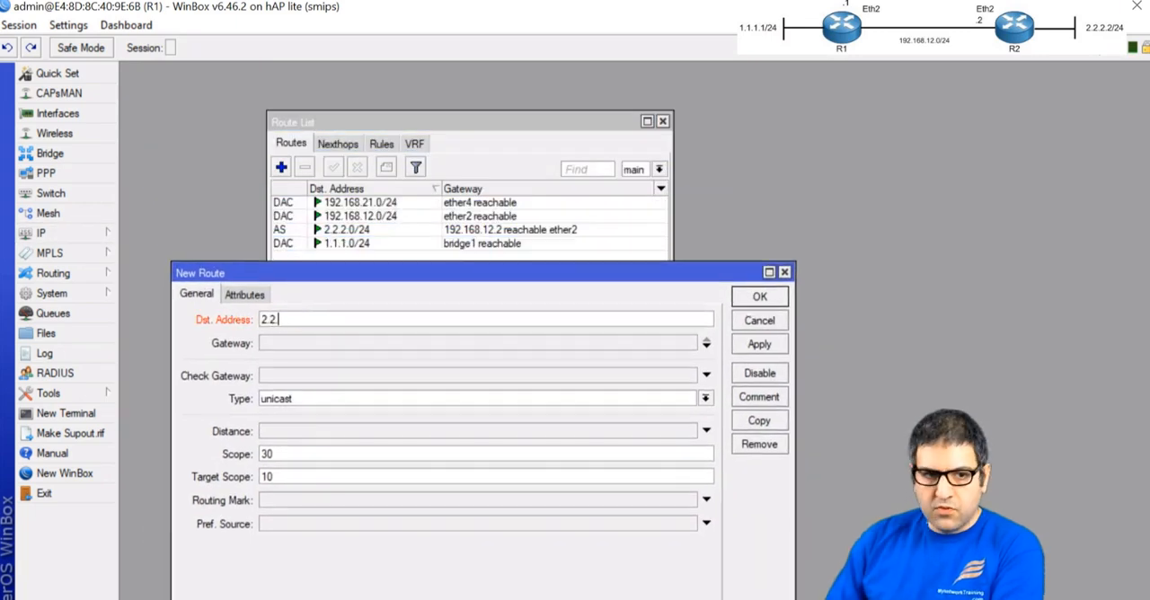
text(2.0/24)
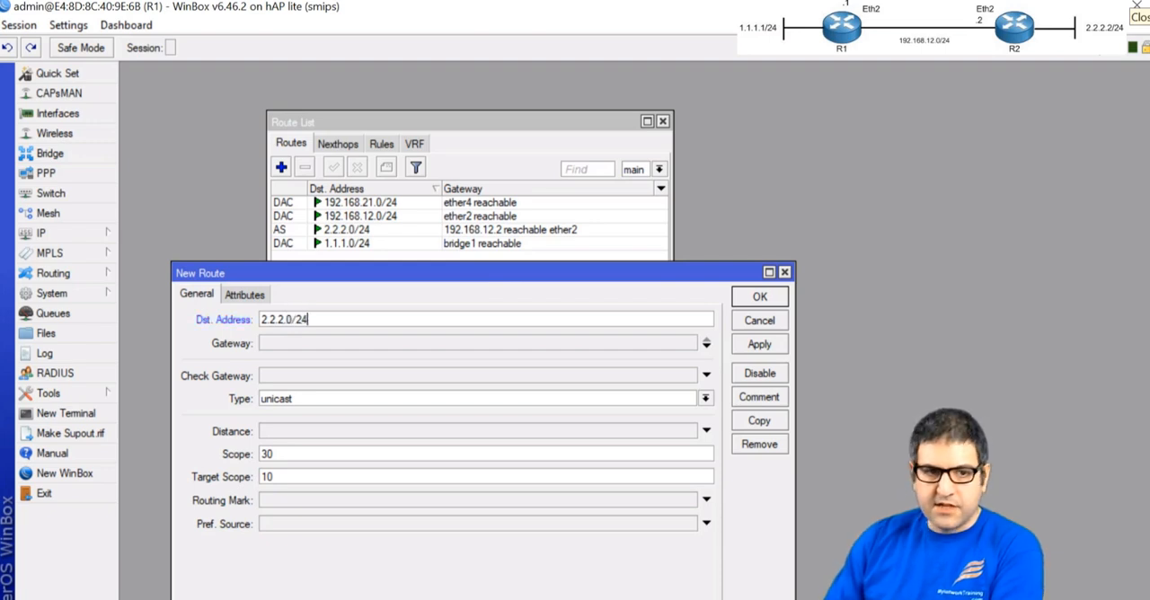
key(Tab)
text(192.168.21.2)
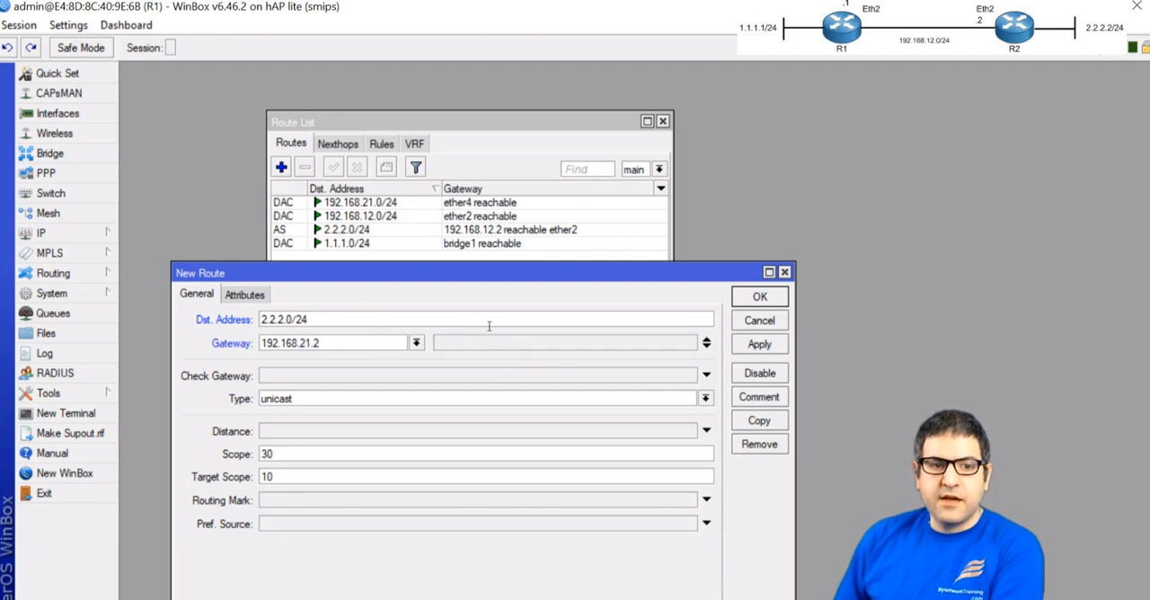
click(757, 300)
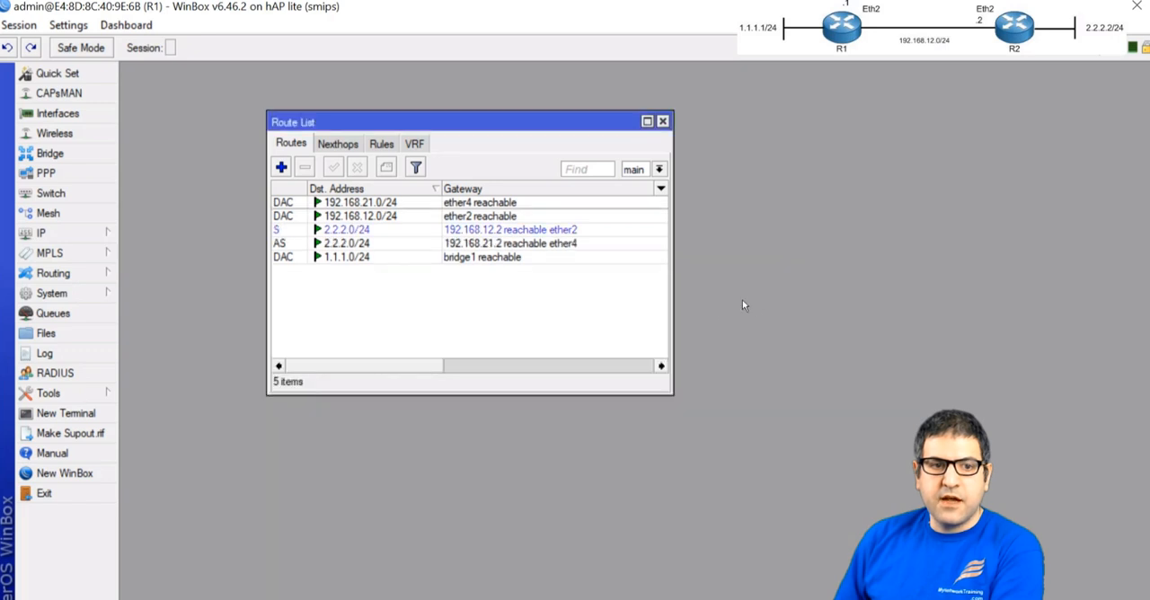
Compare the two static routes to 2.2.2.0/24 in R1's route list
click(362, 240)
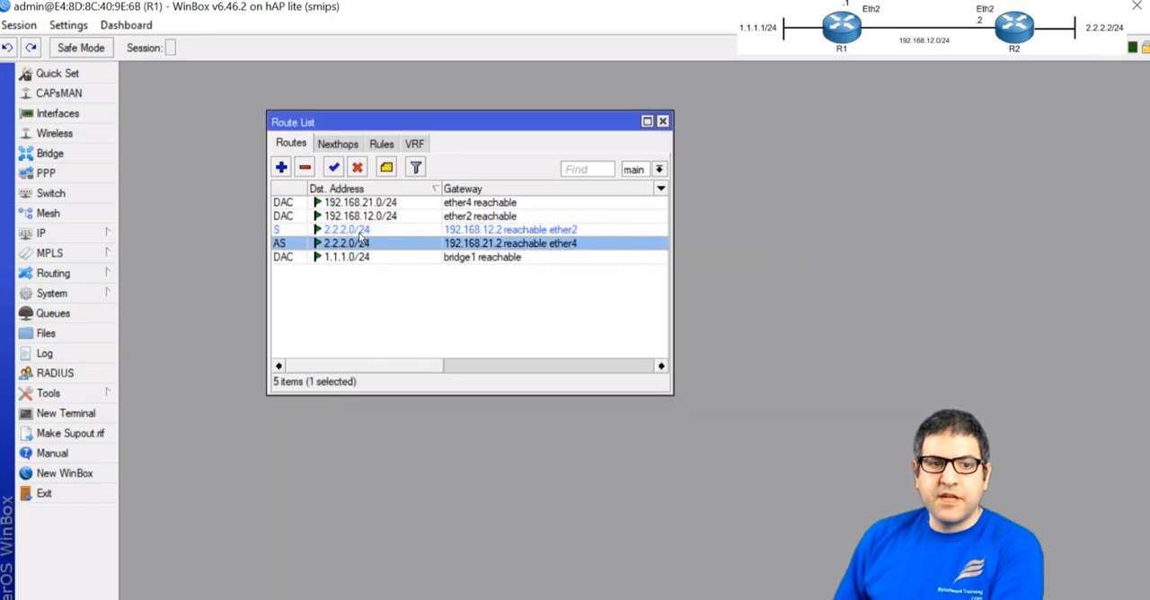
click(360, 231)
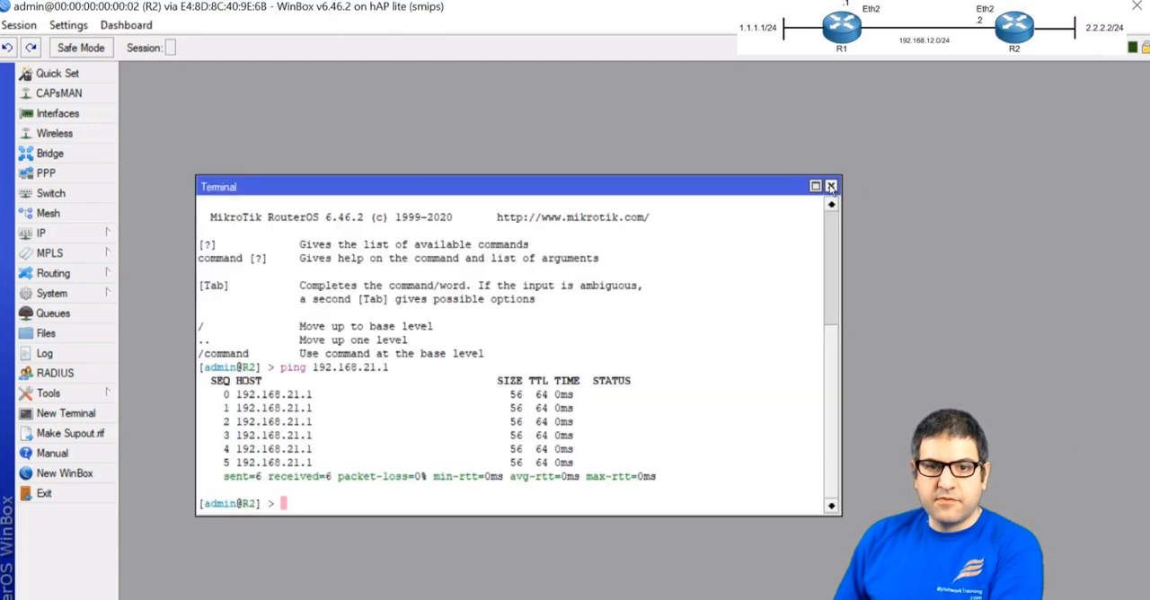
In R2's WinBox session, add a static route to 1.1.1.0/24 with gateway 192.168.21.1
click(830, 187)
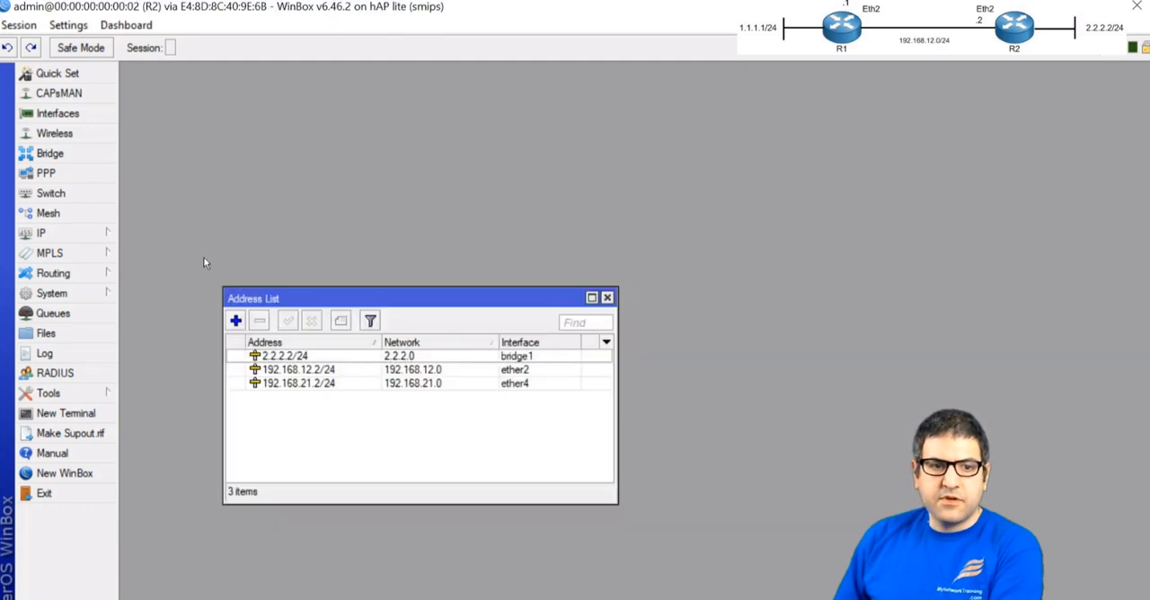
click(40, 232)
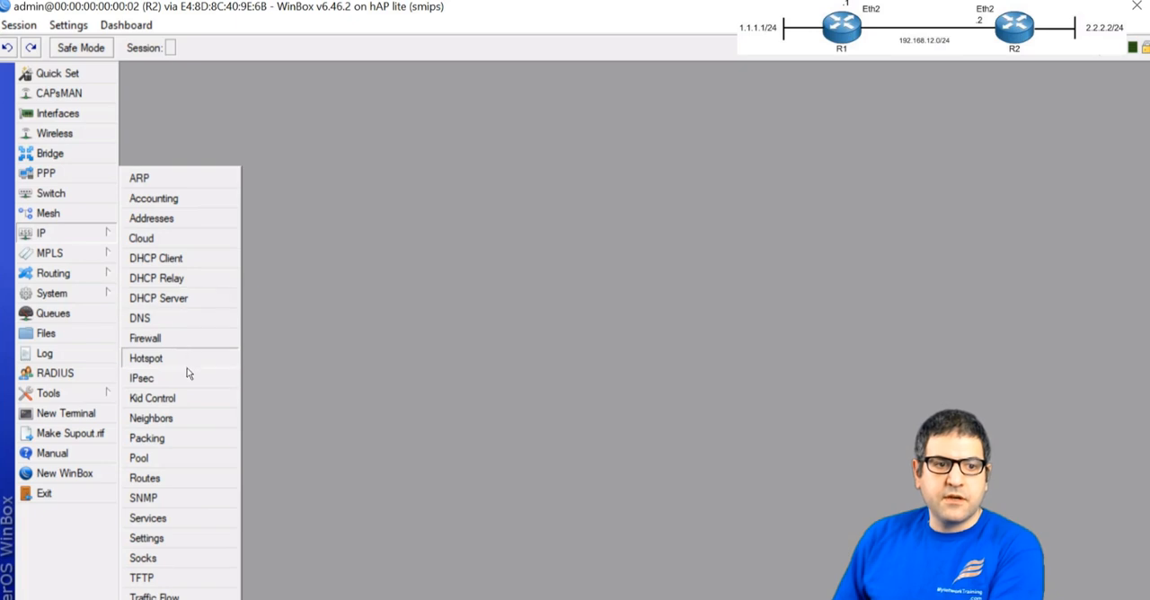
click(144, 478)
click(255, 150)
text(1.1.1.0/24)
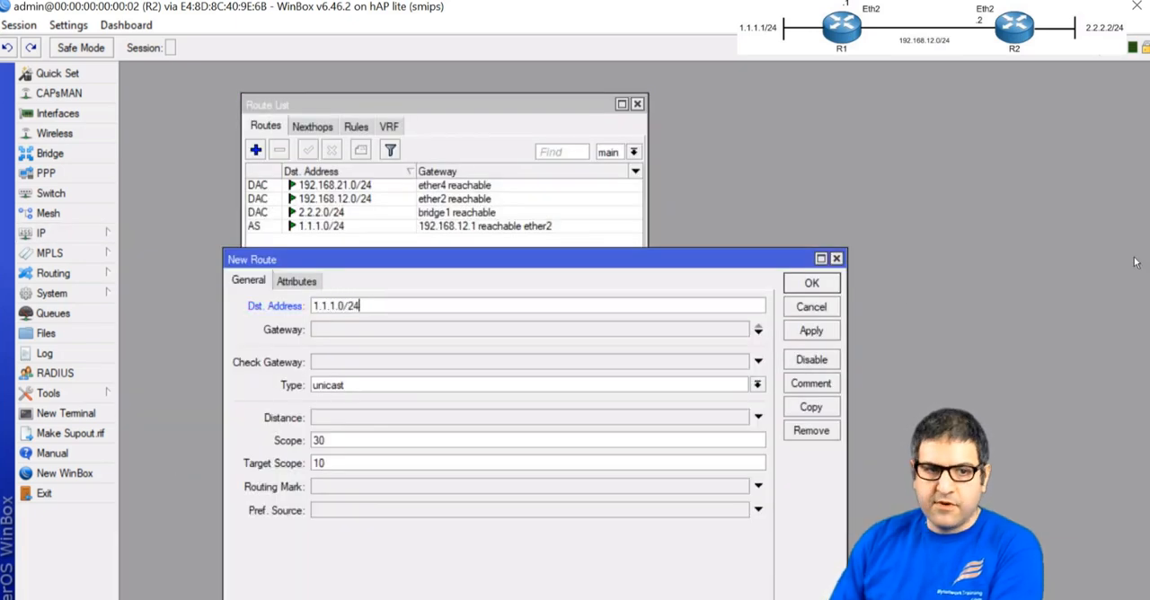
key(Tab)
text(192.168.21.1)
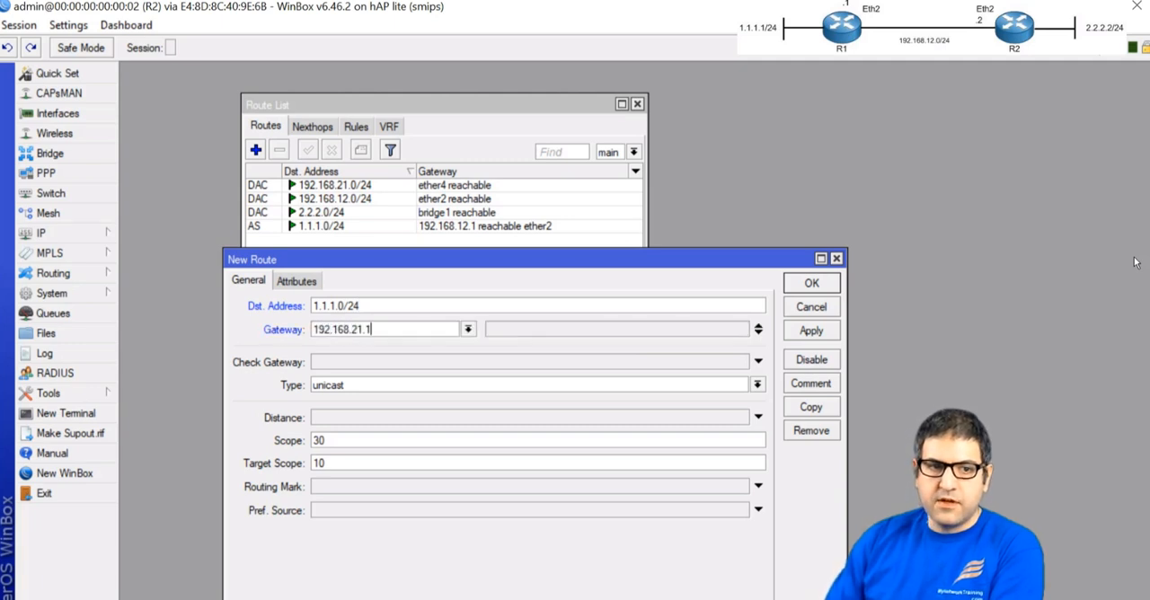
key(Return)
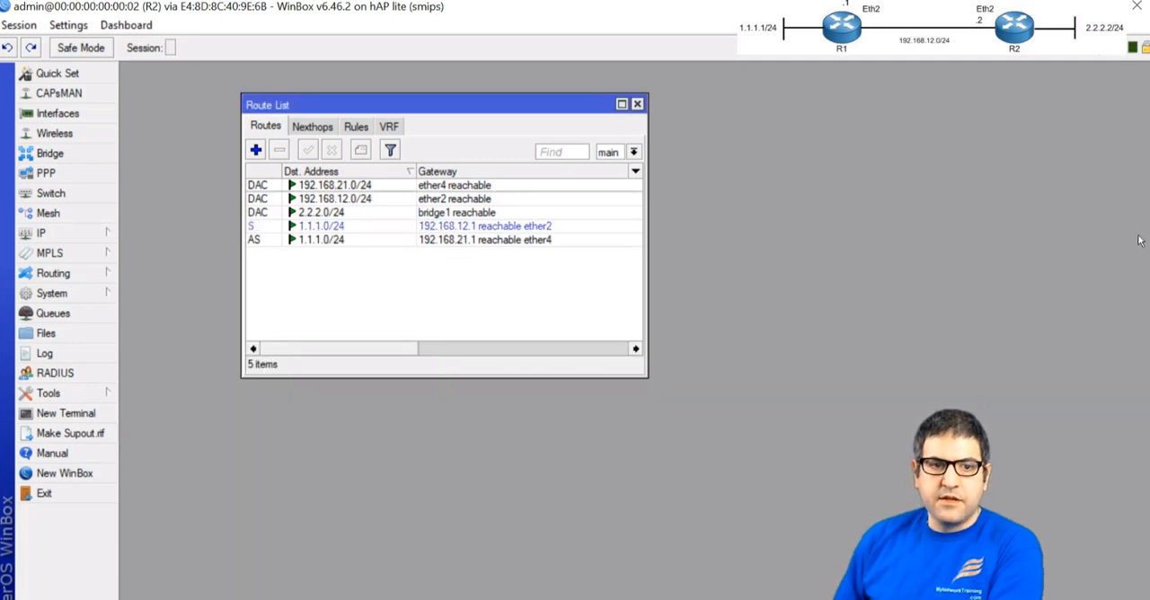
Compare the paired static routes in R2's route list, and return to R1's session to compare its two routes to 2.2.2.0/24
click(300, 240)
click(305, 227)
click(486, 242)
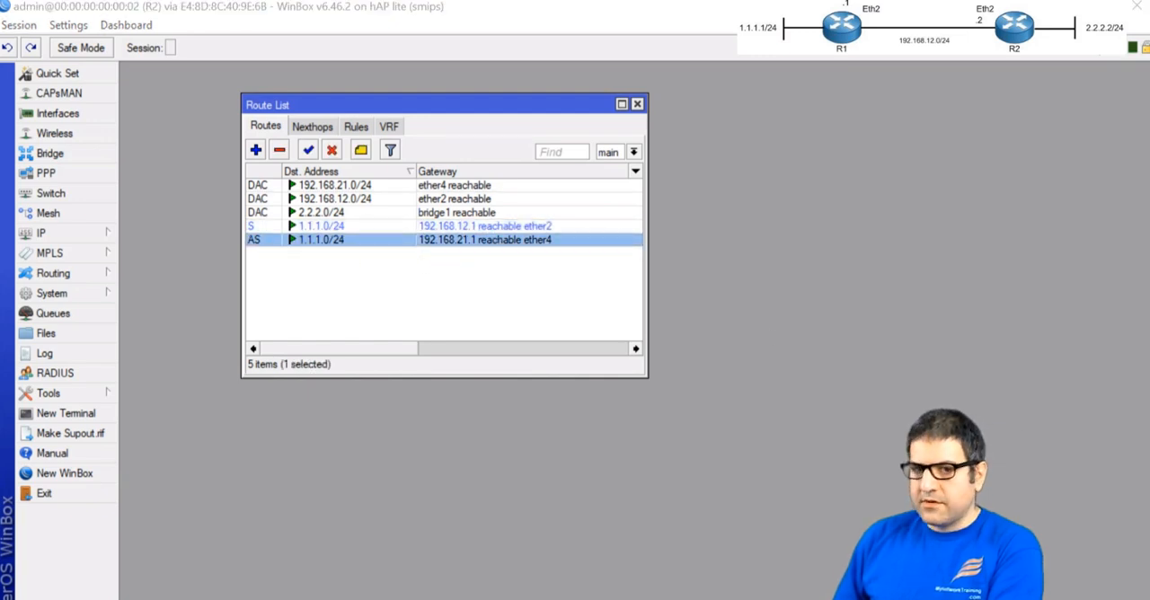
key(alt+Tab)
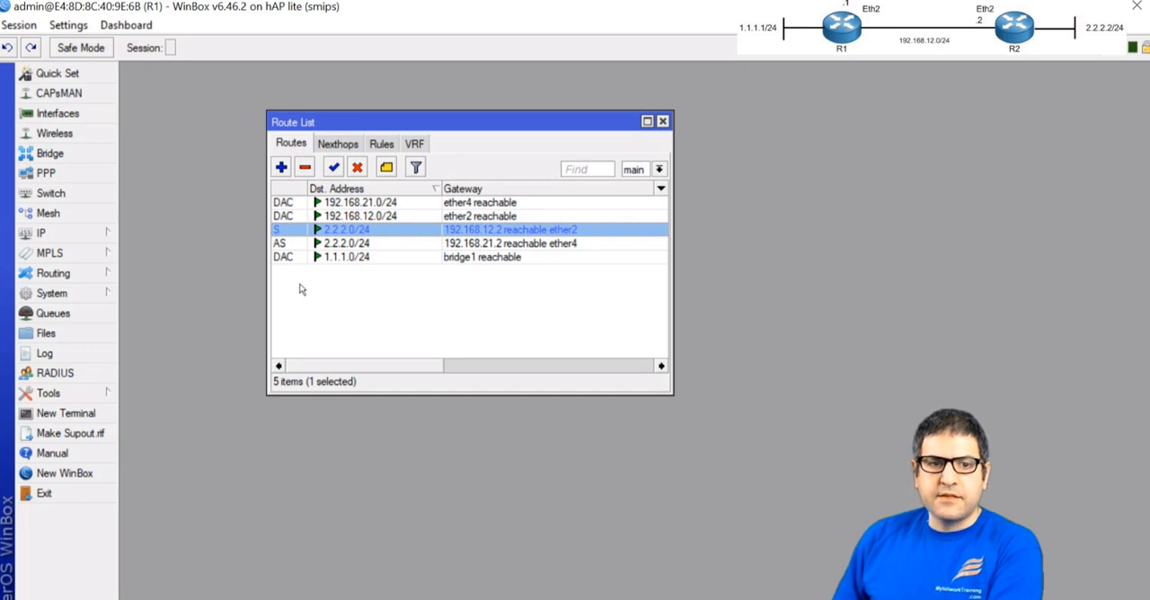
click(343, 243)
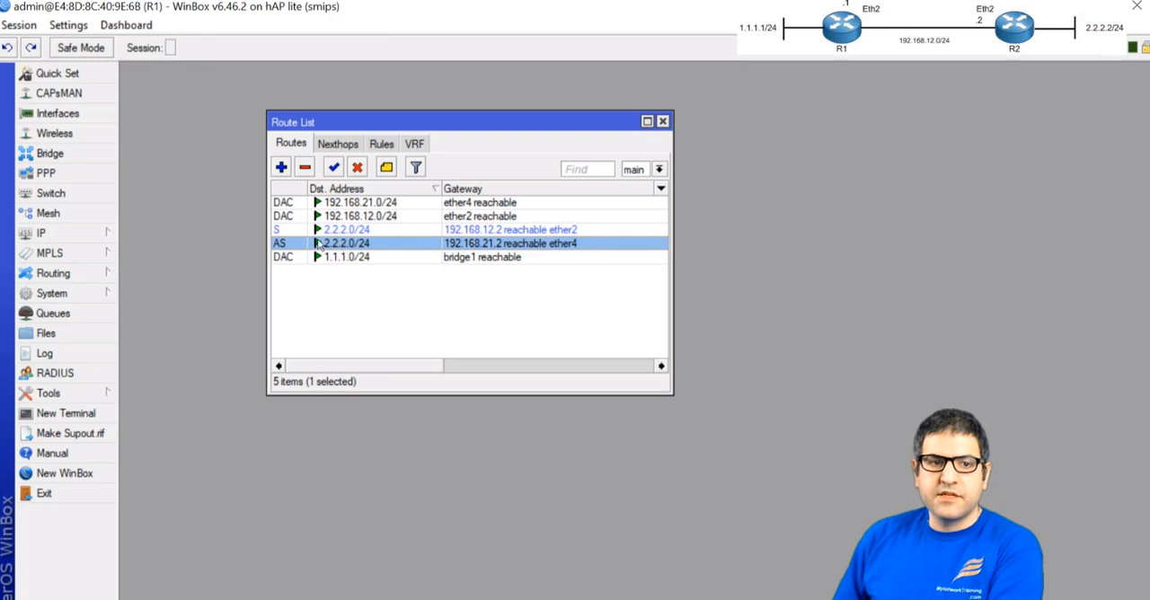
click(350, 230)
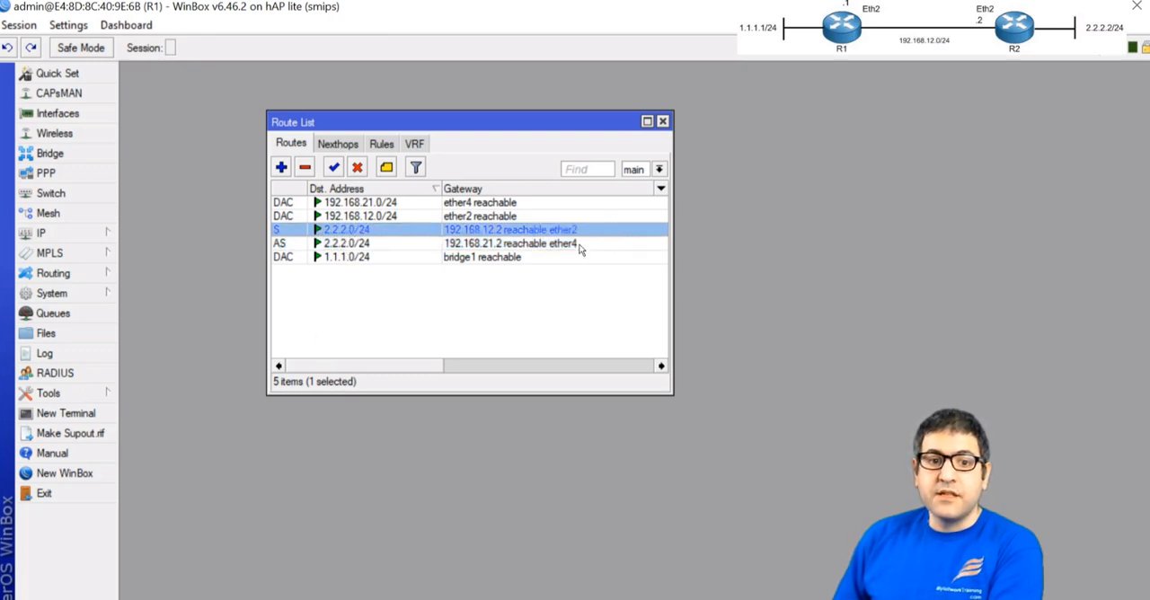
Switch to the PowerPoint lab slide and draw a red check mark beside task 8 about the static routes
key(alt+Tab)
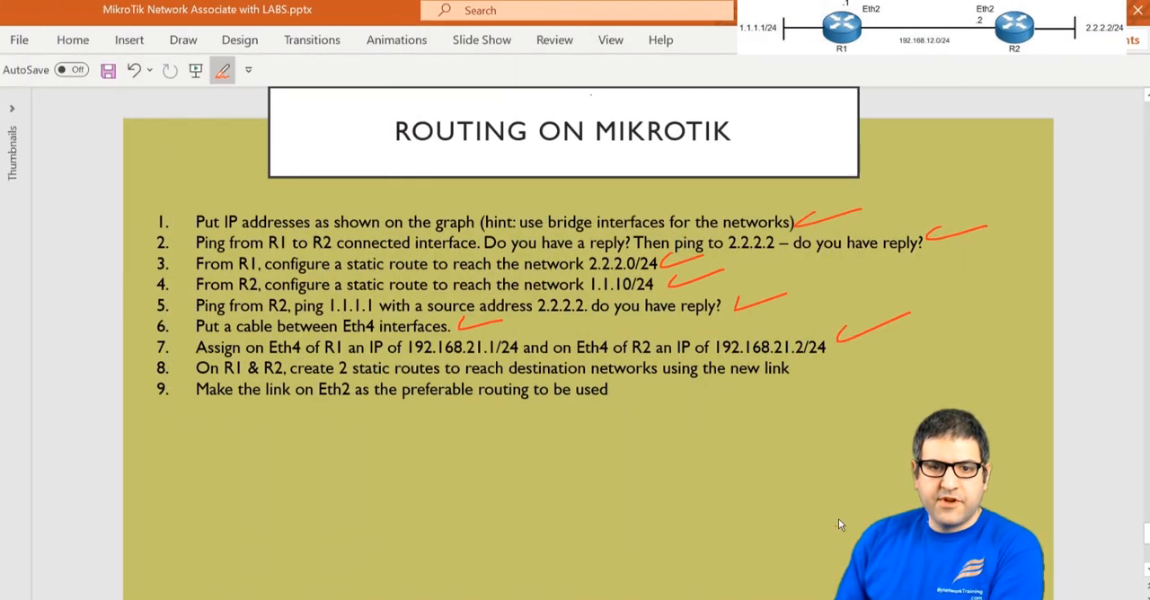
drag(811, 357, 869, 354)
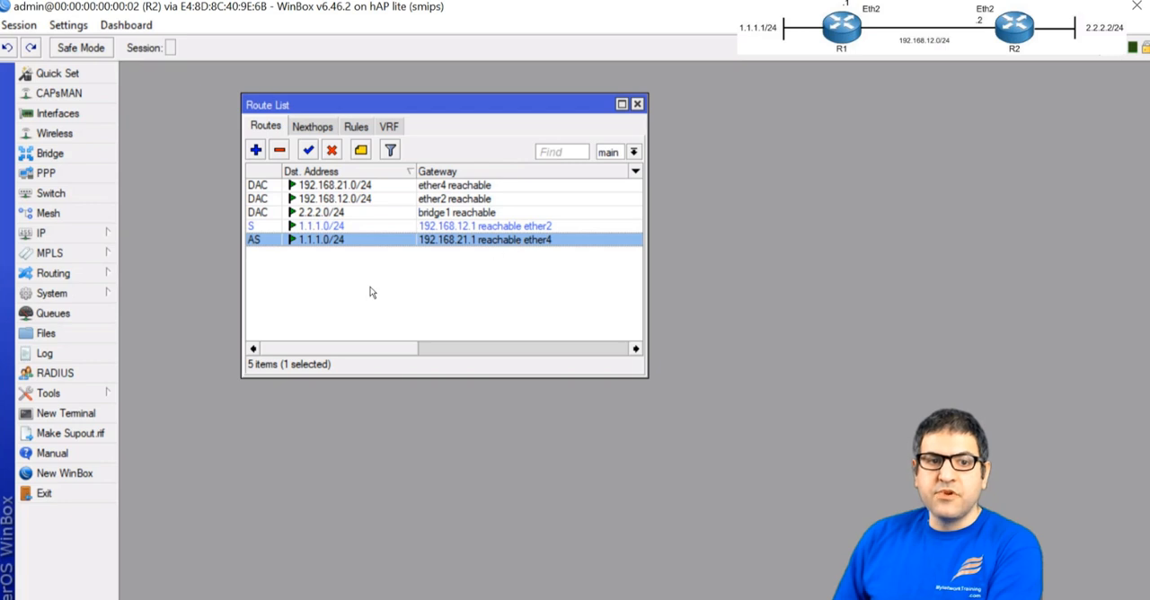
In R2's WinBox session, inspect the distance of both static routes to 1.1.1.0/24 without changing them
click(340, 226)
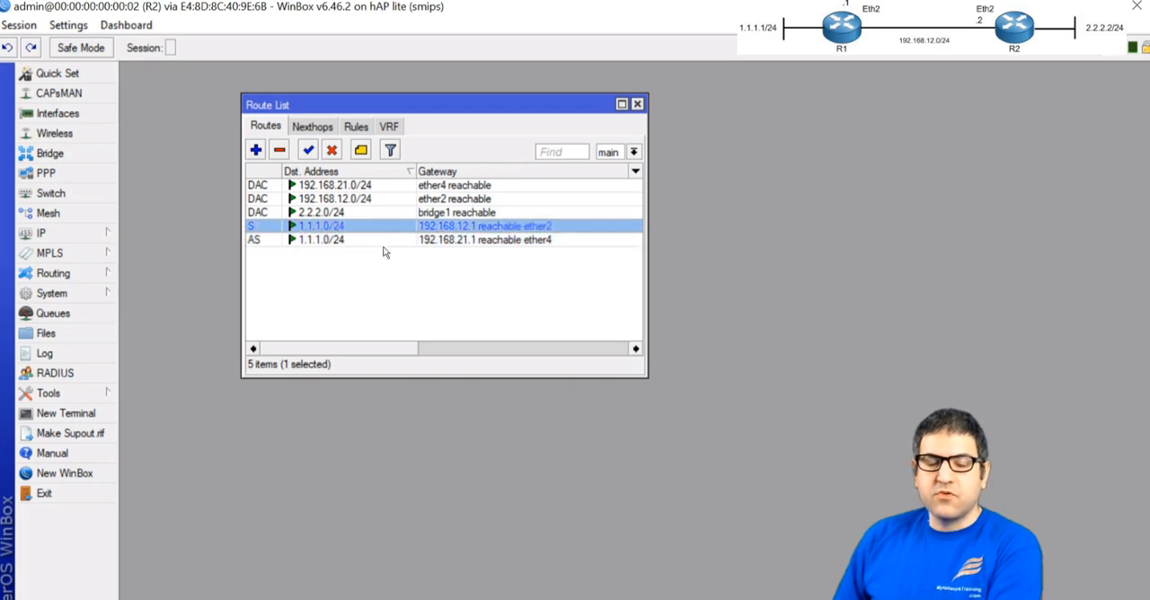
double_click(321, 228)
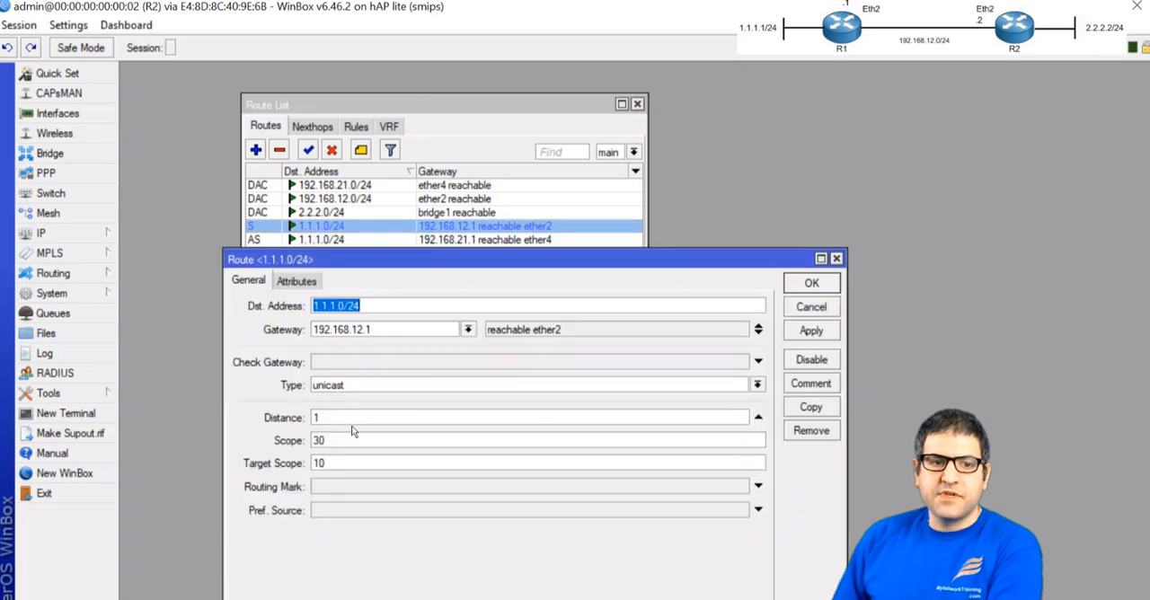
click(259, 418)
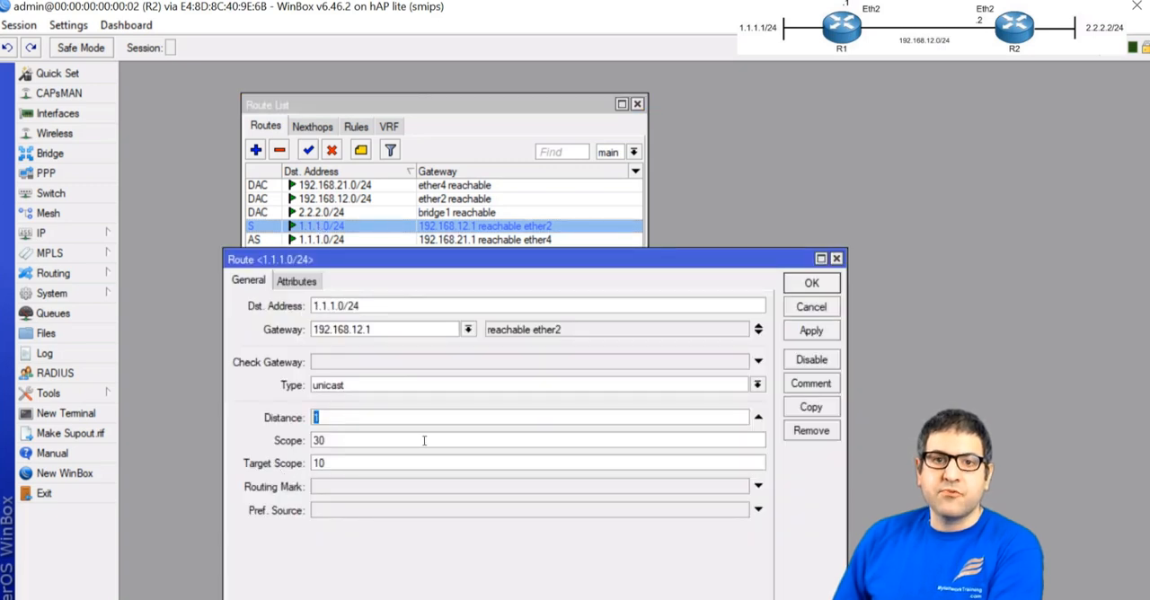
click(835, 258)
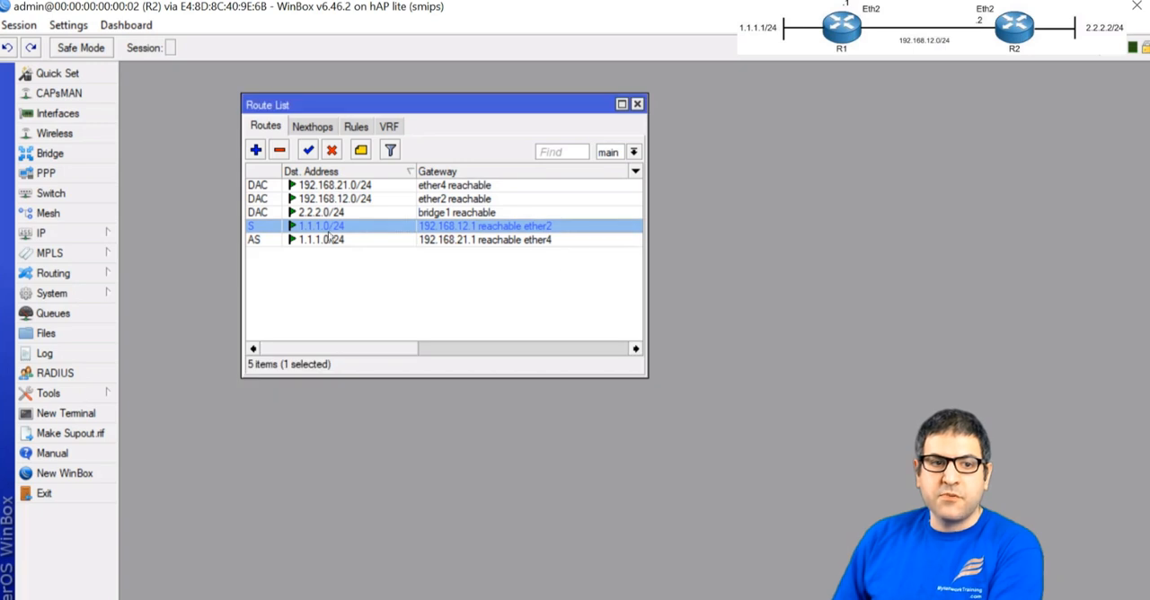
double_click(325, 240)
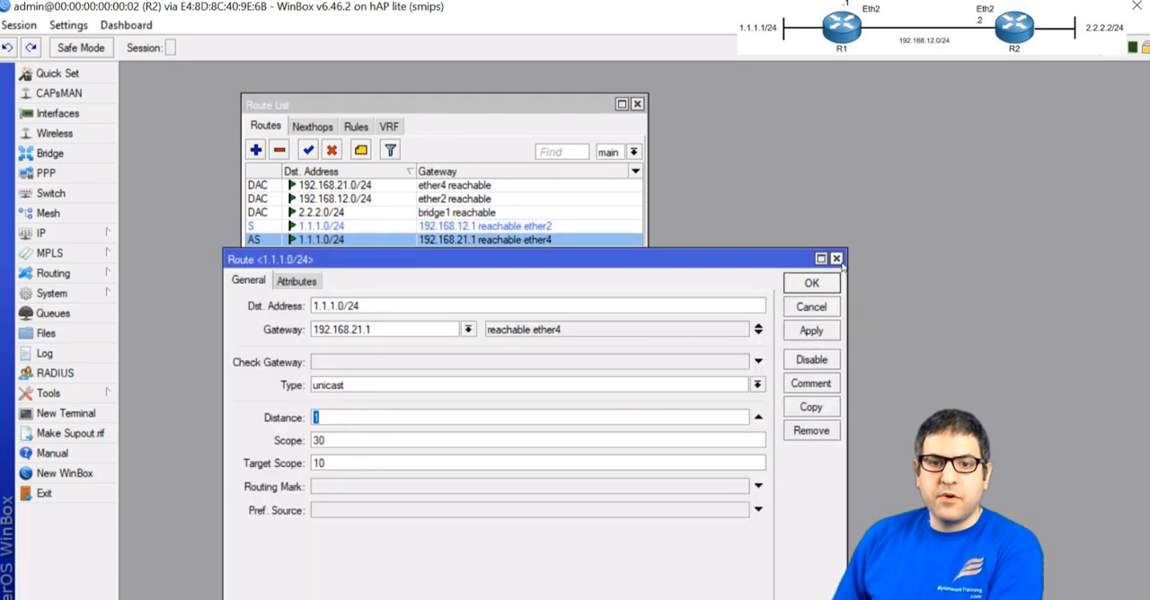
click(836, 259)
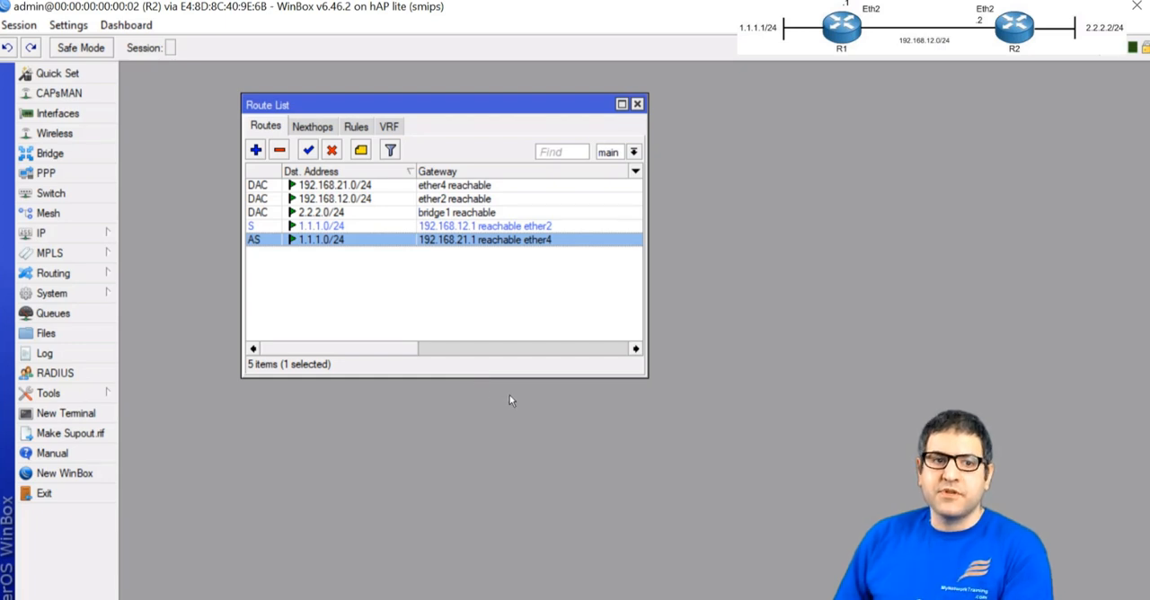
Set the distance of R2's static route to 1.1.1.0/24 via 192.168.21.1 to 2
click(310, 226)
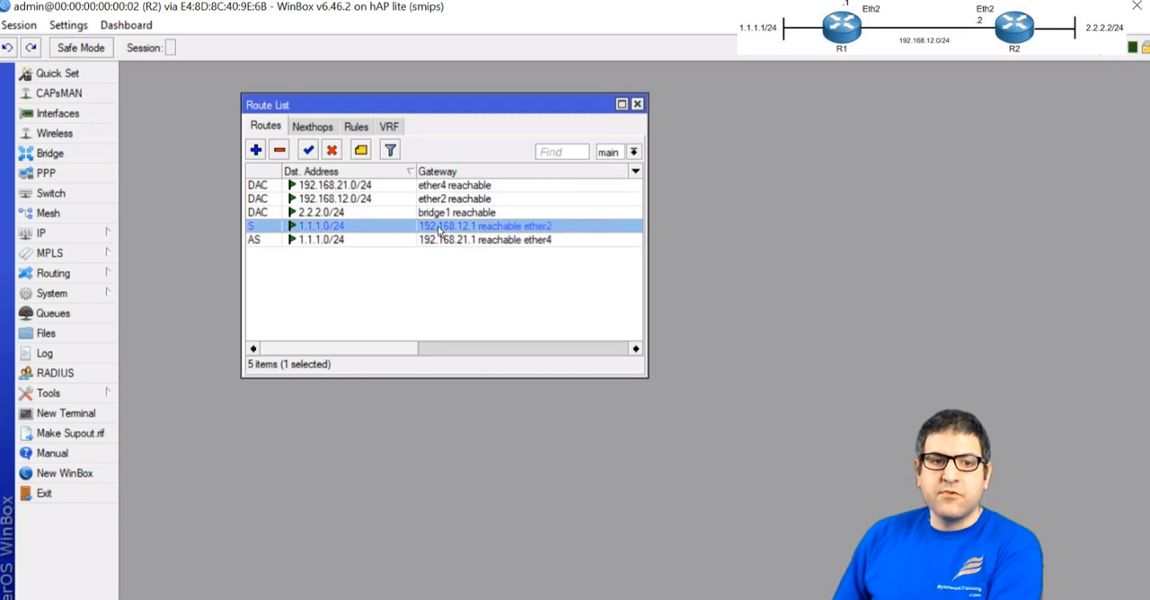
double_click(329, 241)
click(323, 417)
text(2)
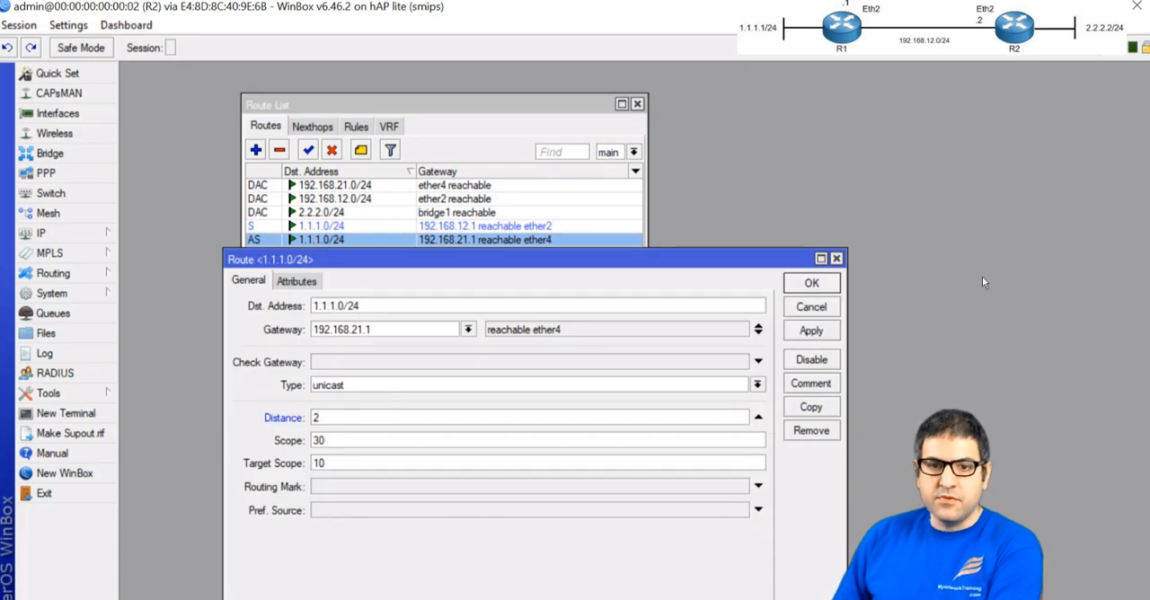
click(811, 282)
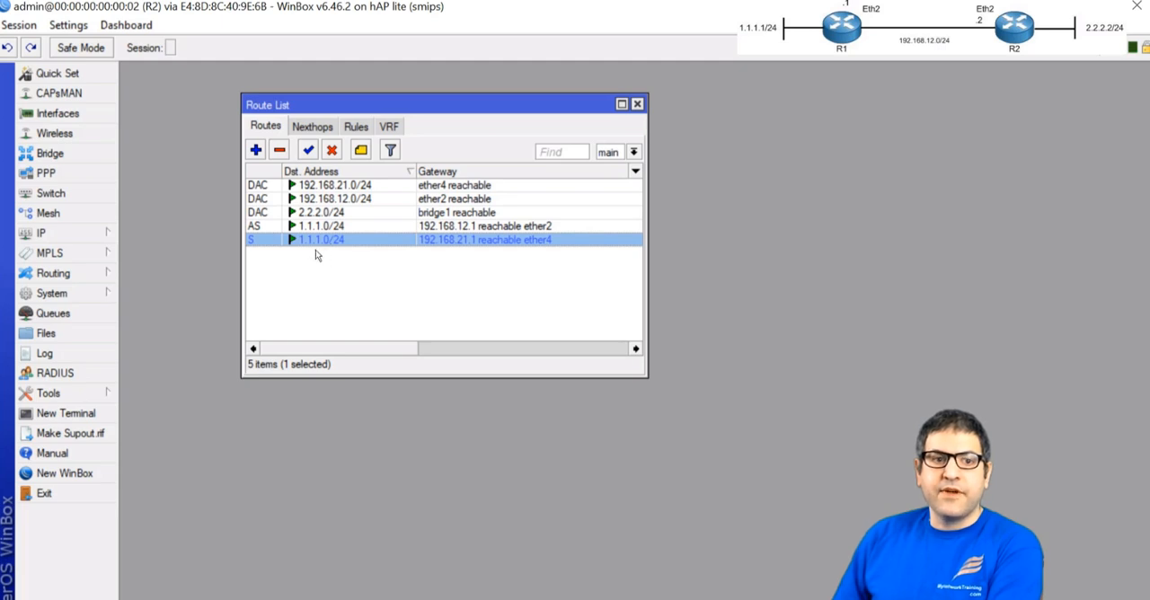
click(338, 228)
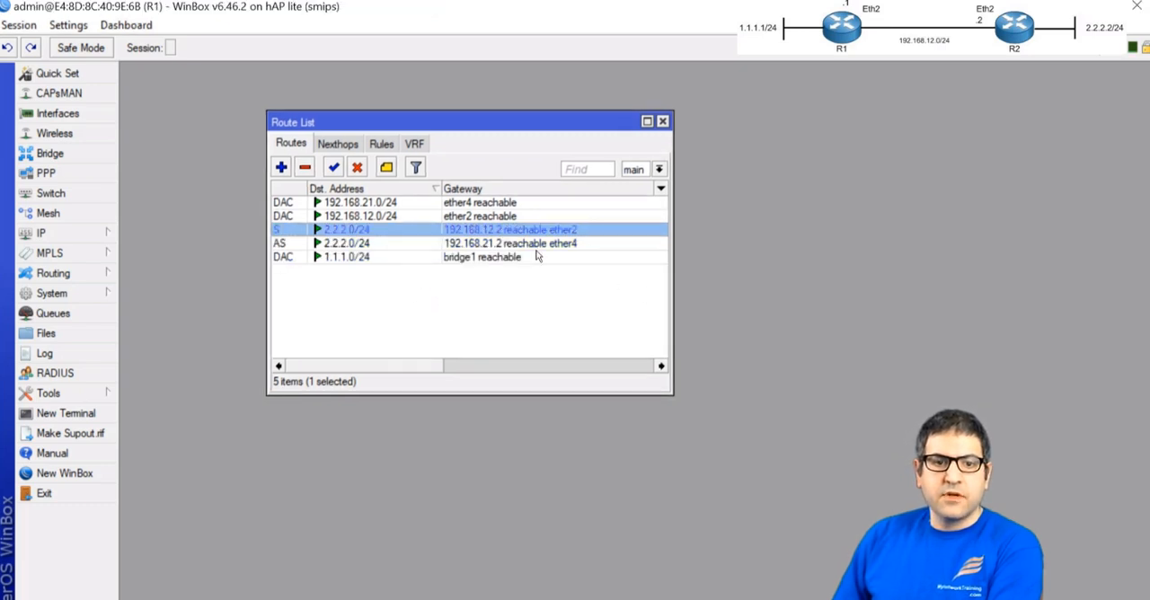
In R1's WinBox session, set the distance of the static route to 2.2.2.0/24 via 192.168.21.2 to 2
double_click(485, 228)
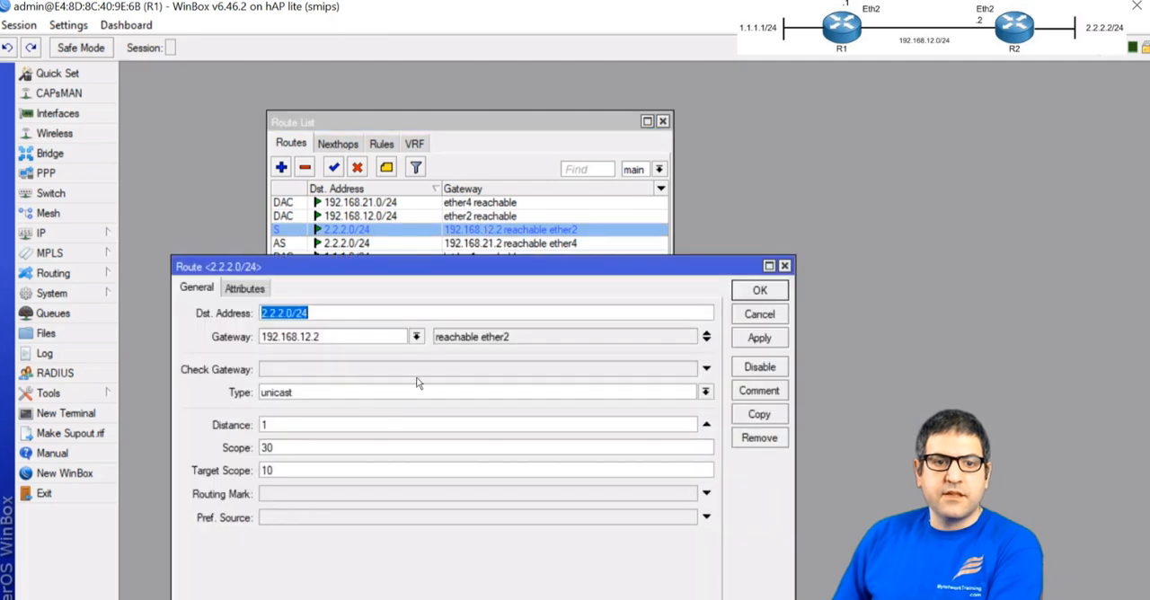
key(Escape)
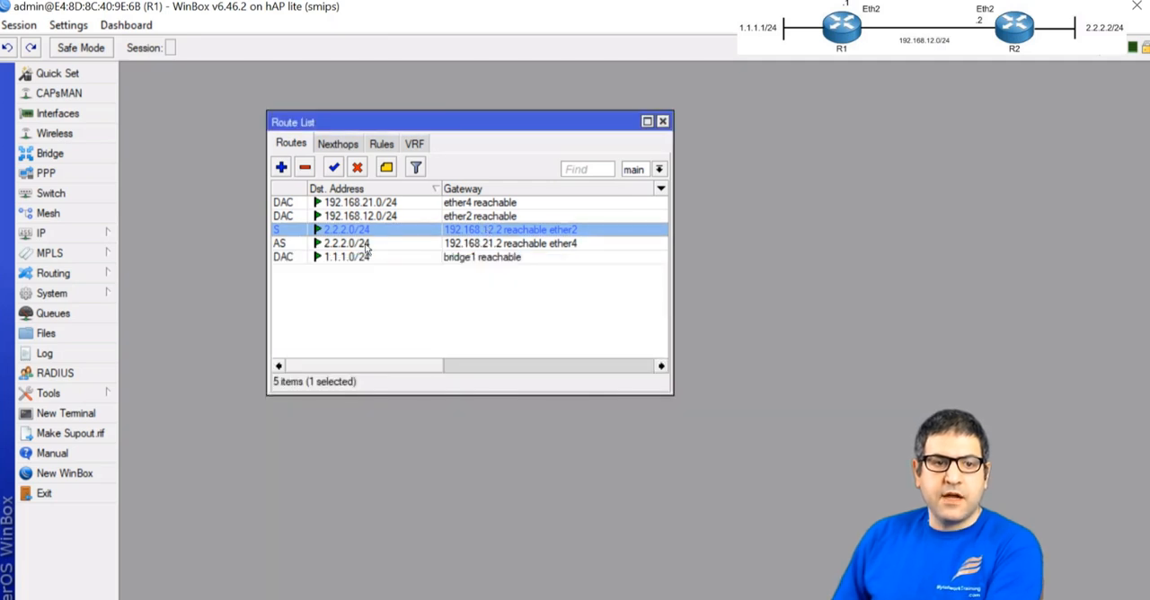
double_click(360, 244)
click(286, 424)
key(BackSpace)
text(2)
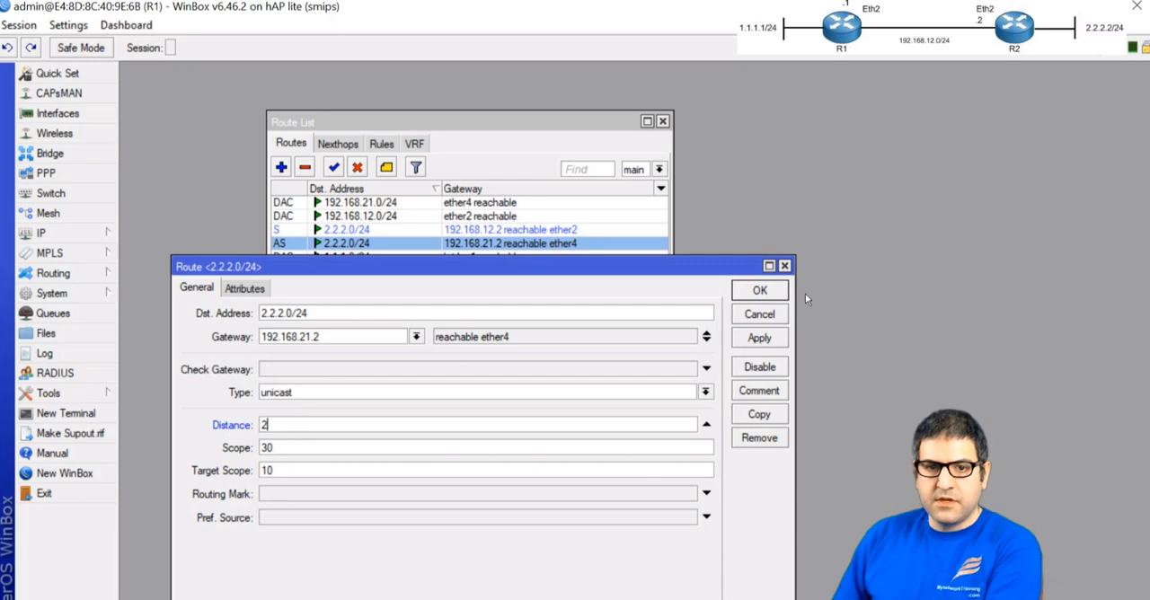
click(759, 290)
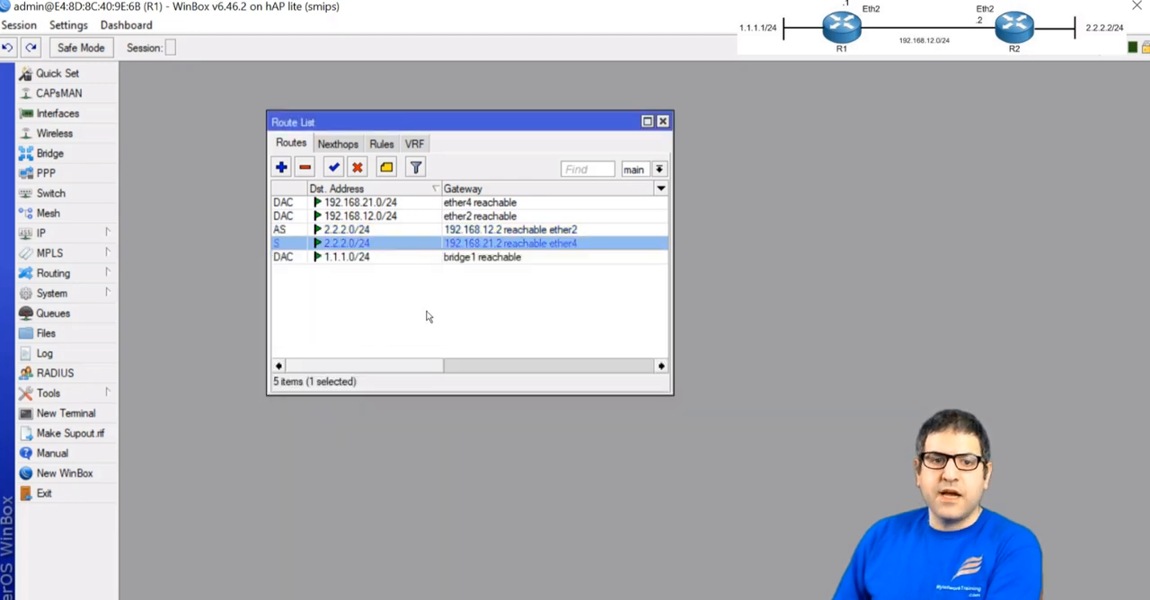
click(530, 230)
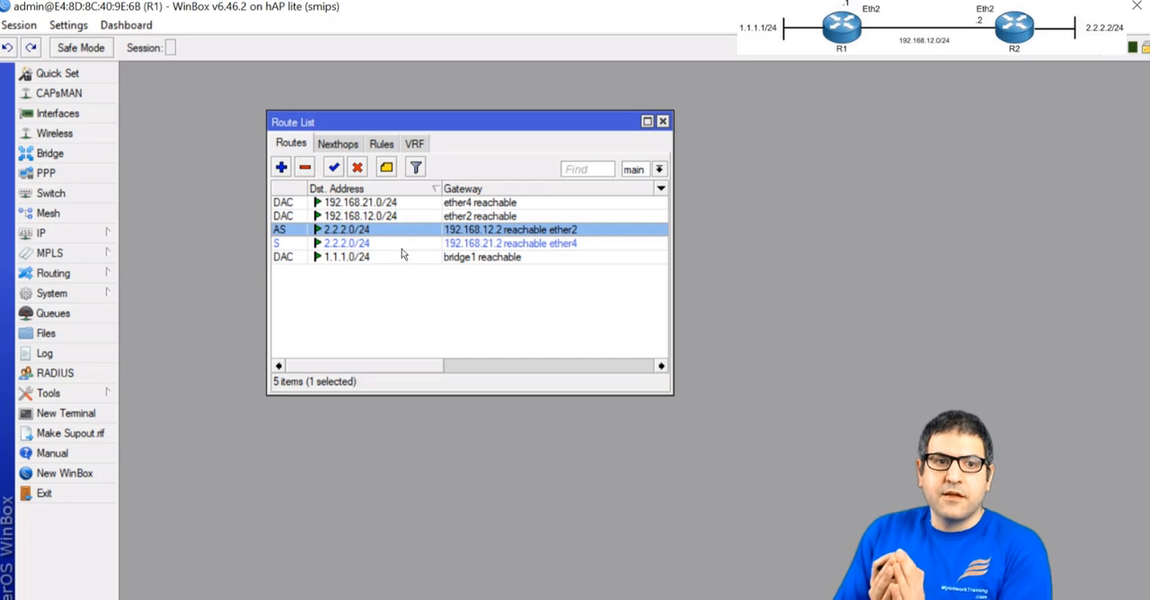
Inspect the distance of R1's connected route to 192.168.21.0/24 and return to the route list
double_click(361, 203)
click(247, 424)
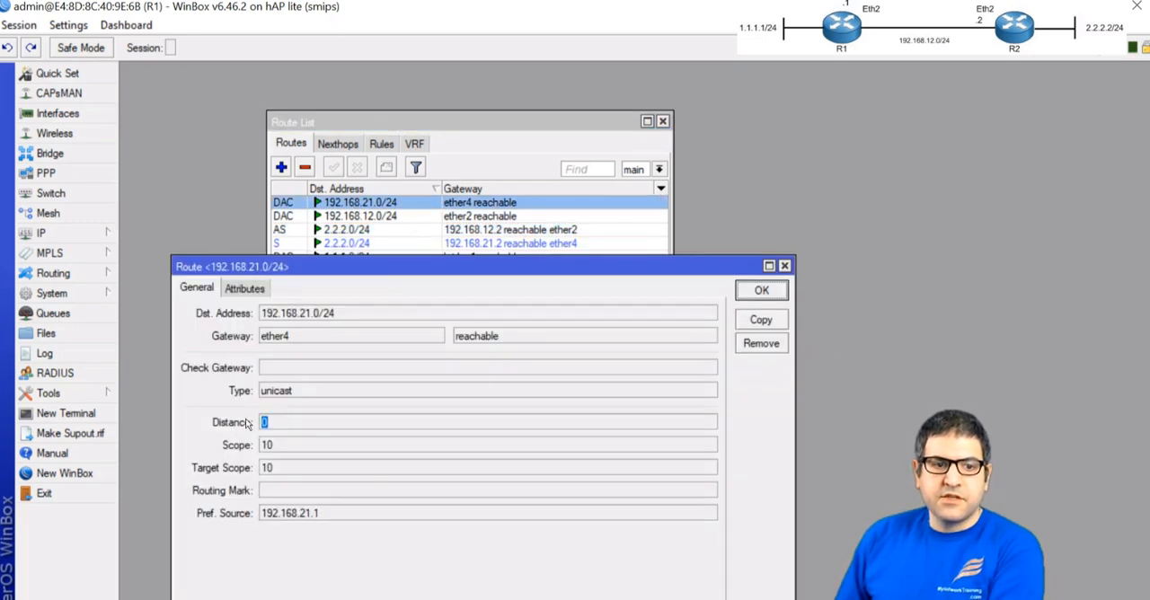
click(784, 266)
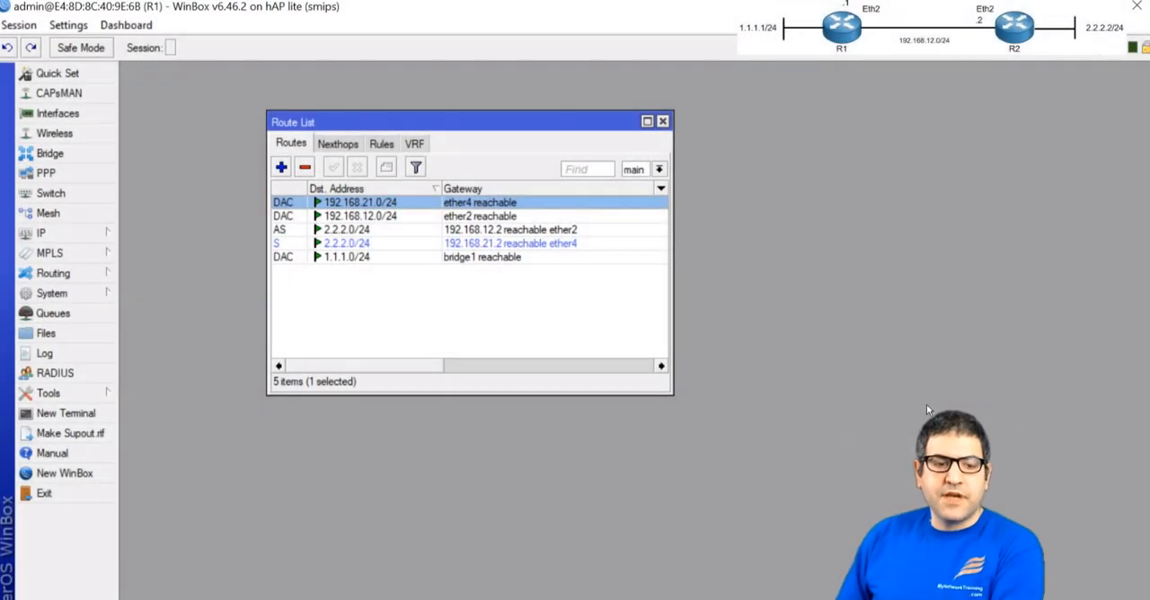
click(523, 230)
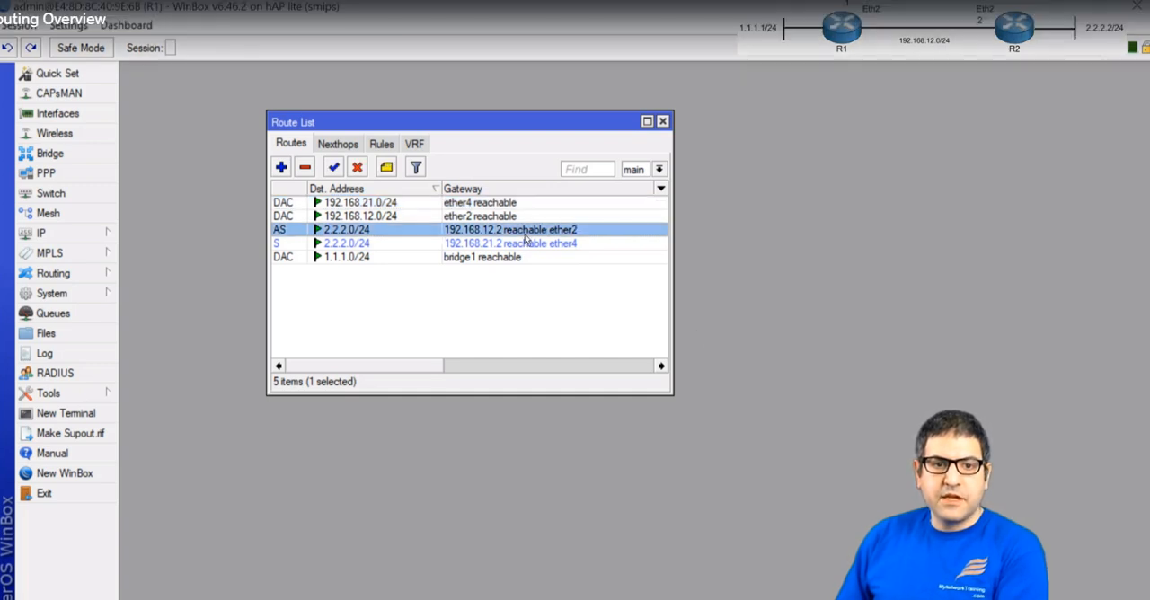
In a terminal on R1, ping 2.2.2.2, stop it, and start another ping to 2.2.2.2 with source address 1.1.1.1
click(79, 413)
text(ping 2.2.2.2)
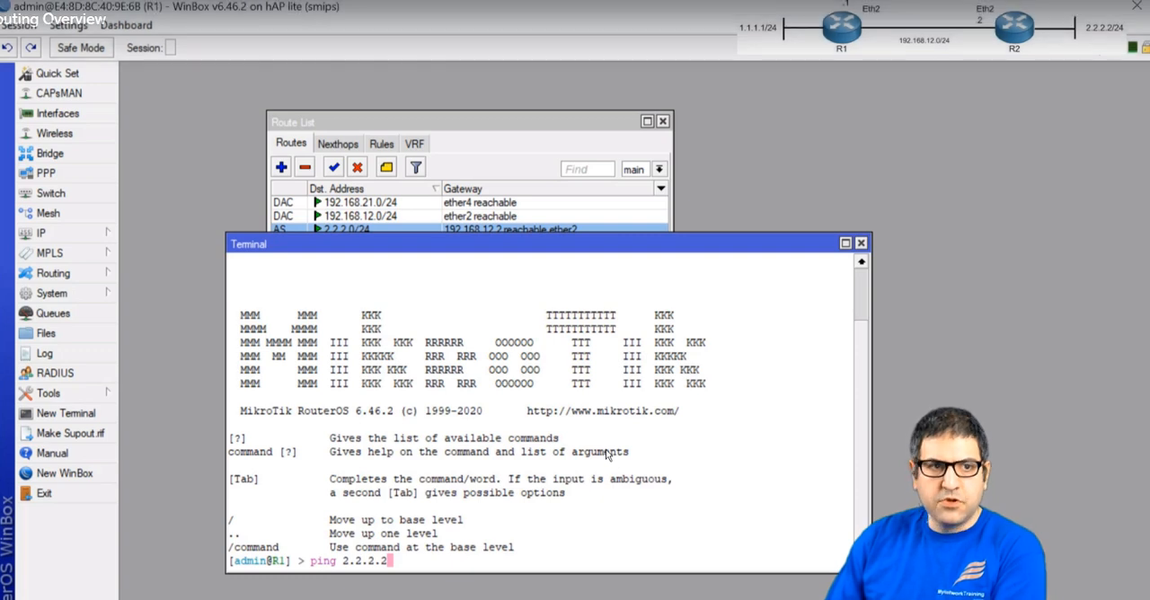
key(Return)
key(ctrl+c)
key(Up)
text(src-address=)
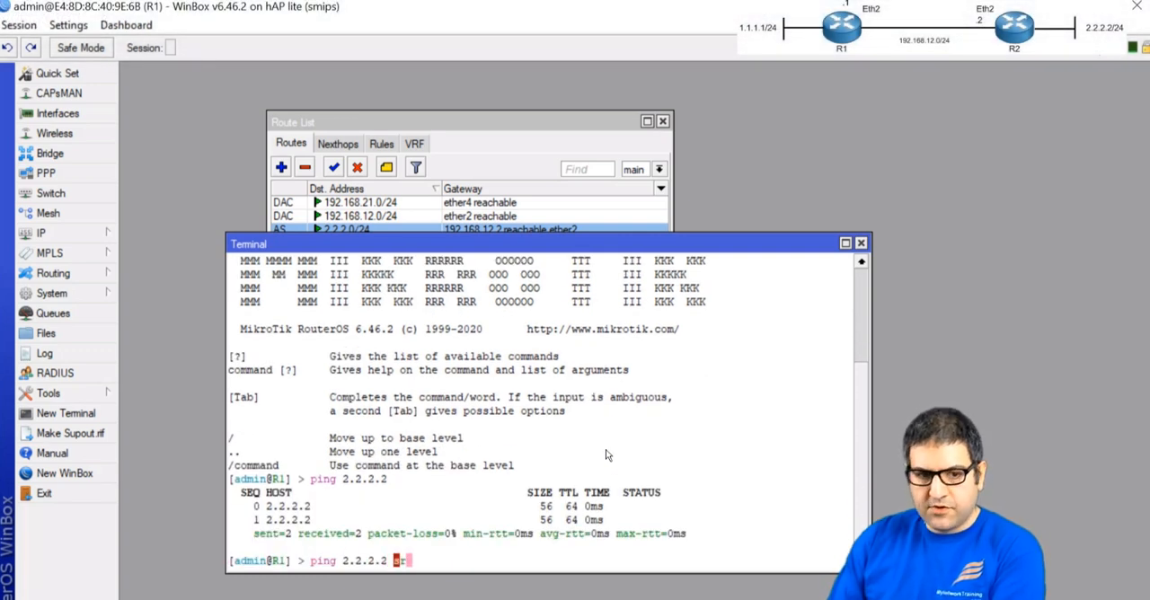
text(1.1.1.1)
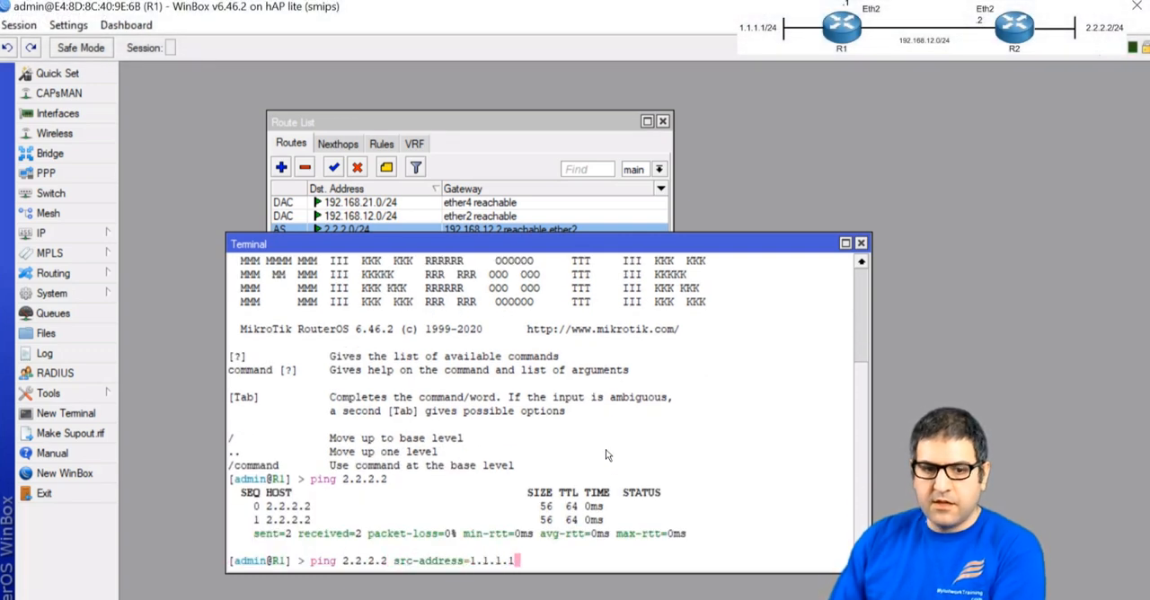
key(Return)
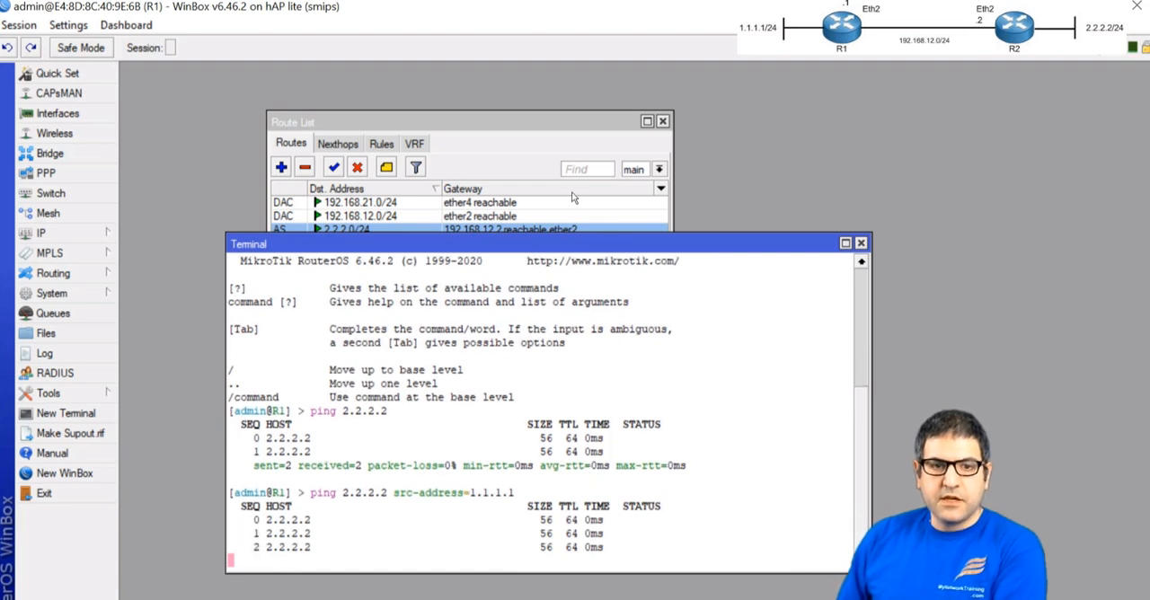
Move R1's route list clear of the ping output and watch both routes to 2.2.2.0/24 during the failover test
drag(556, 128, 538, 82)
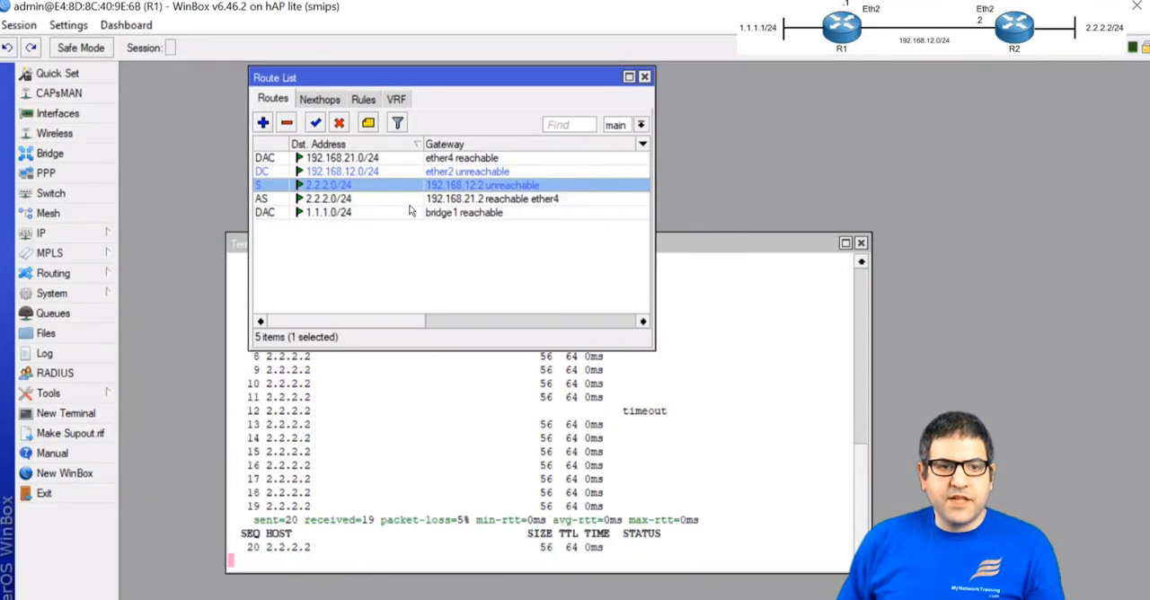
click(445, 199)
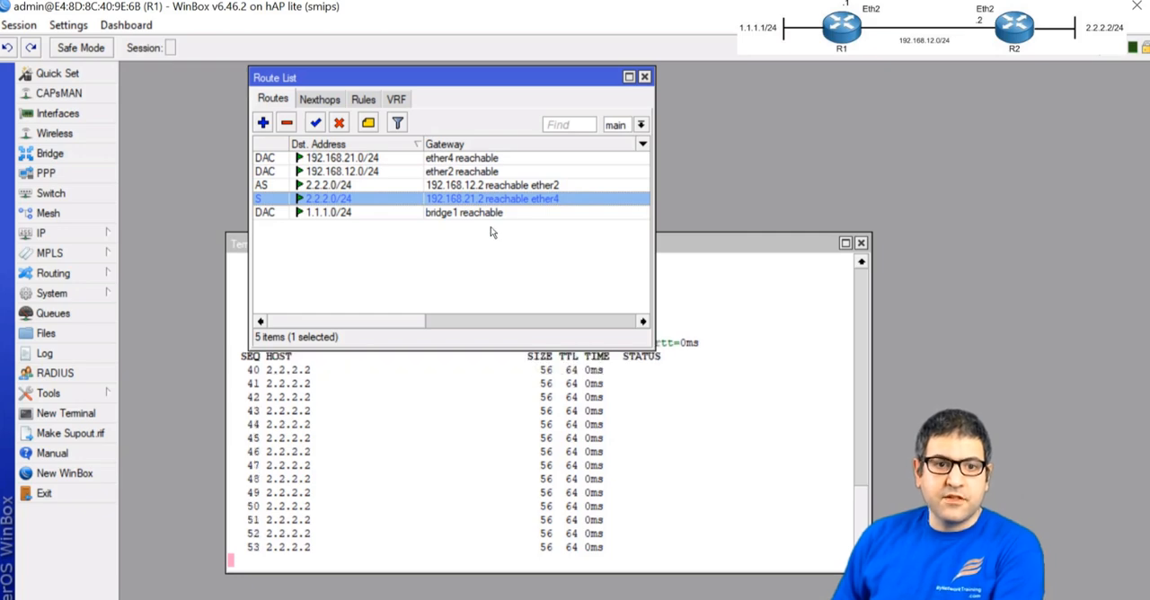
Check the lab task slide in PowerPoint, return to R1's WinBox session, and close its terminal and route list
click(537, 186)
click(627, 480)
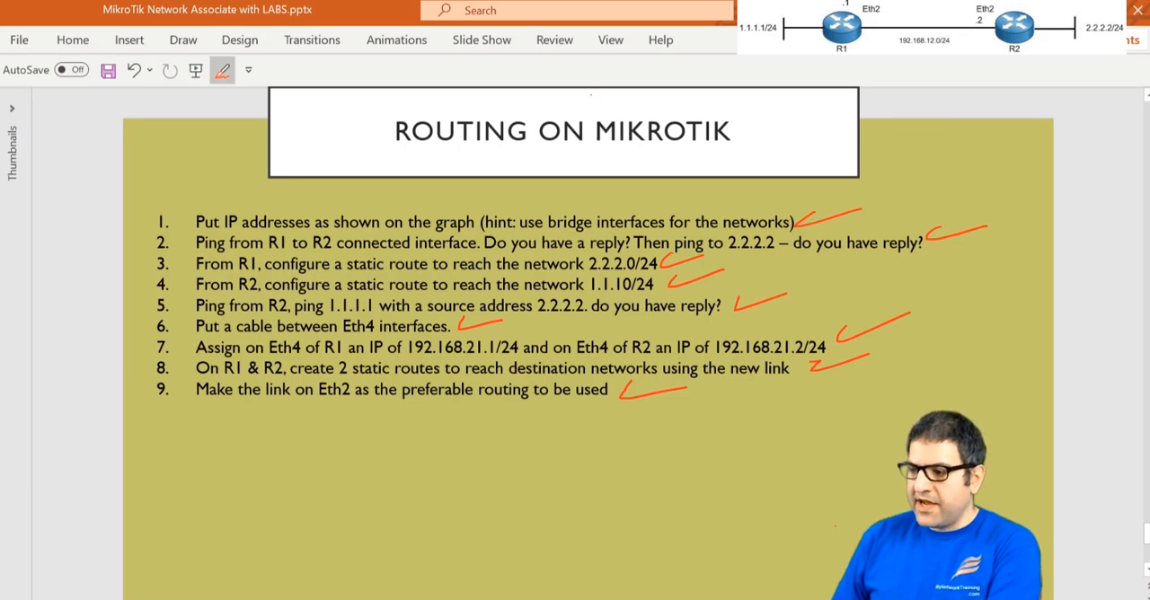
key(alt+Tab)
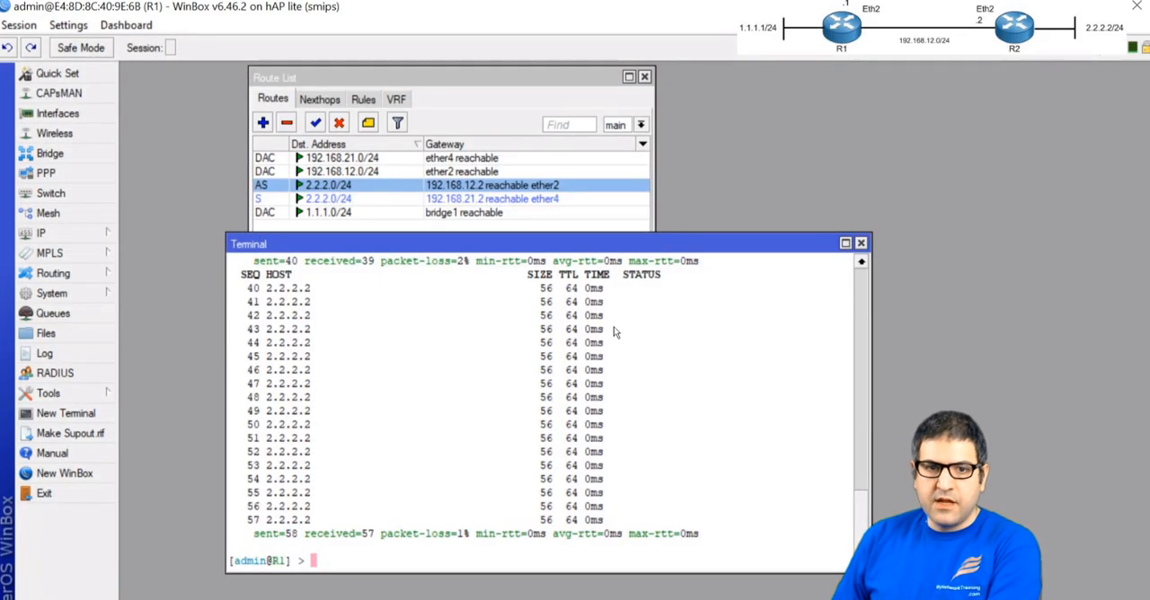
click(860, 243)
click(644, 76)
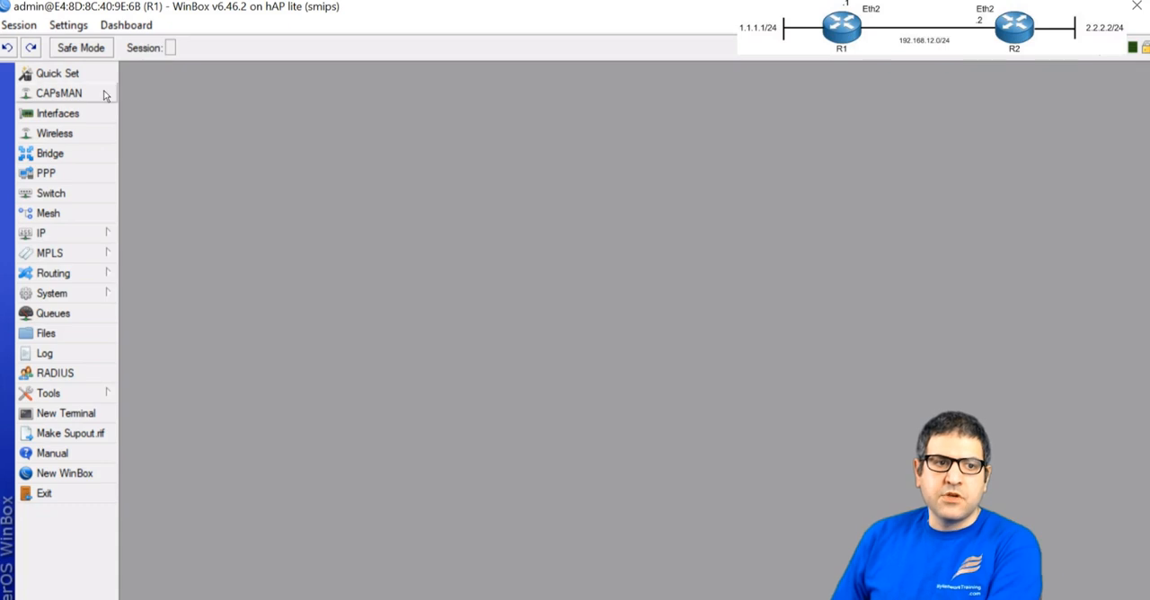
Add a DHCP client on R1's ether1 interface with Add Default Route set to no
click(64, 233)
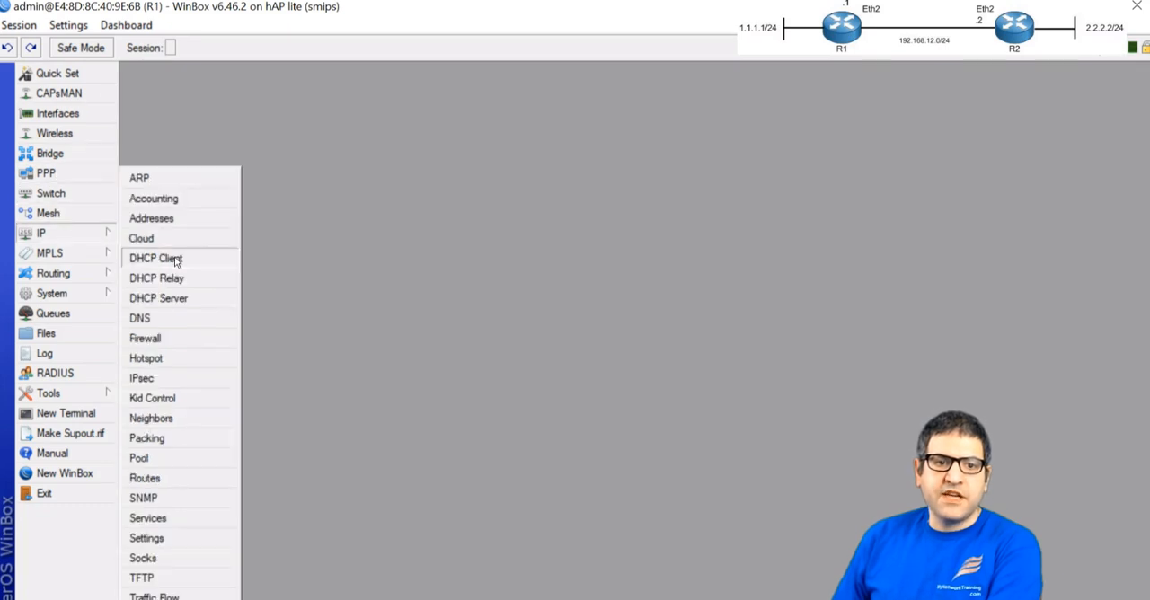
click(176, 261)
click(199, 190)
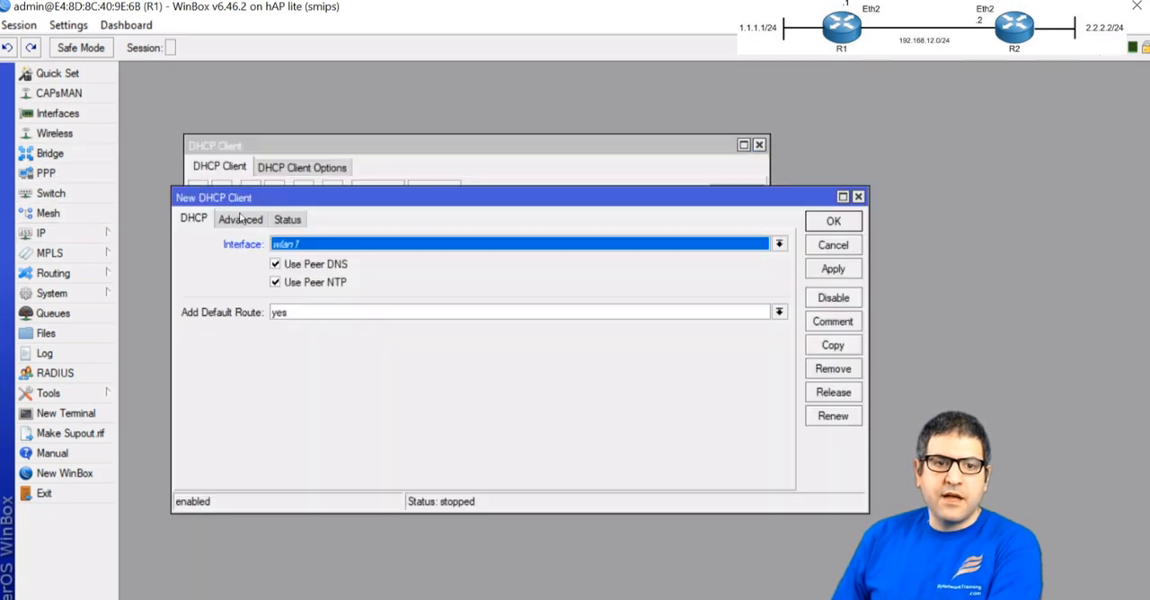
click(321, 311)
click(298, 327)
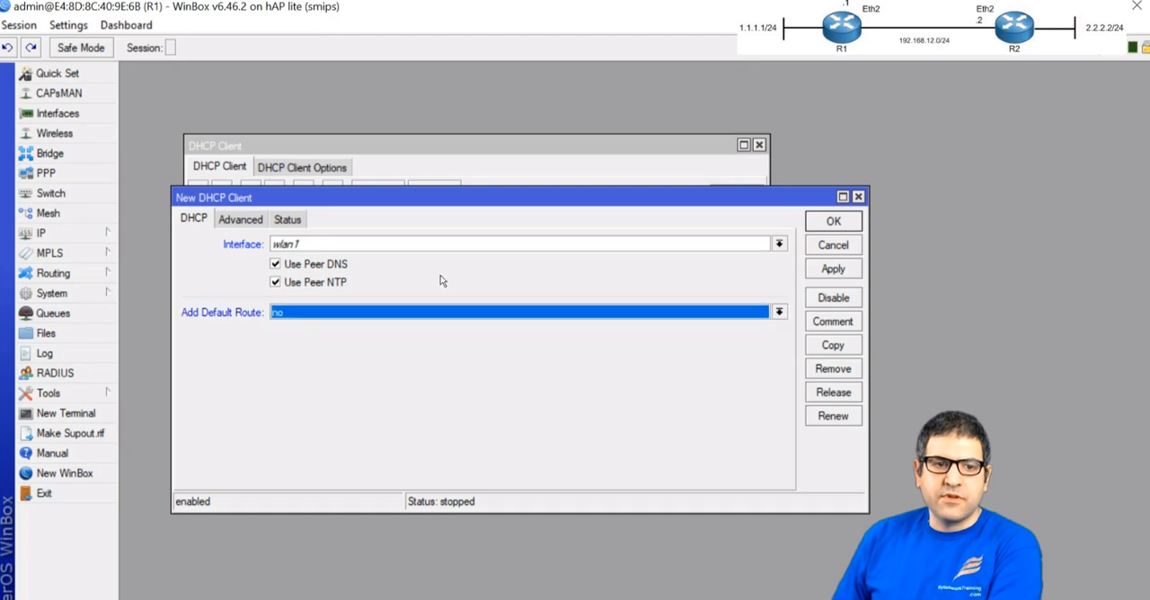
click(296, 244)
click(322, 261)
click(833, 222)
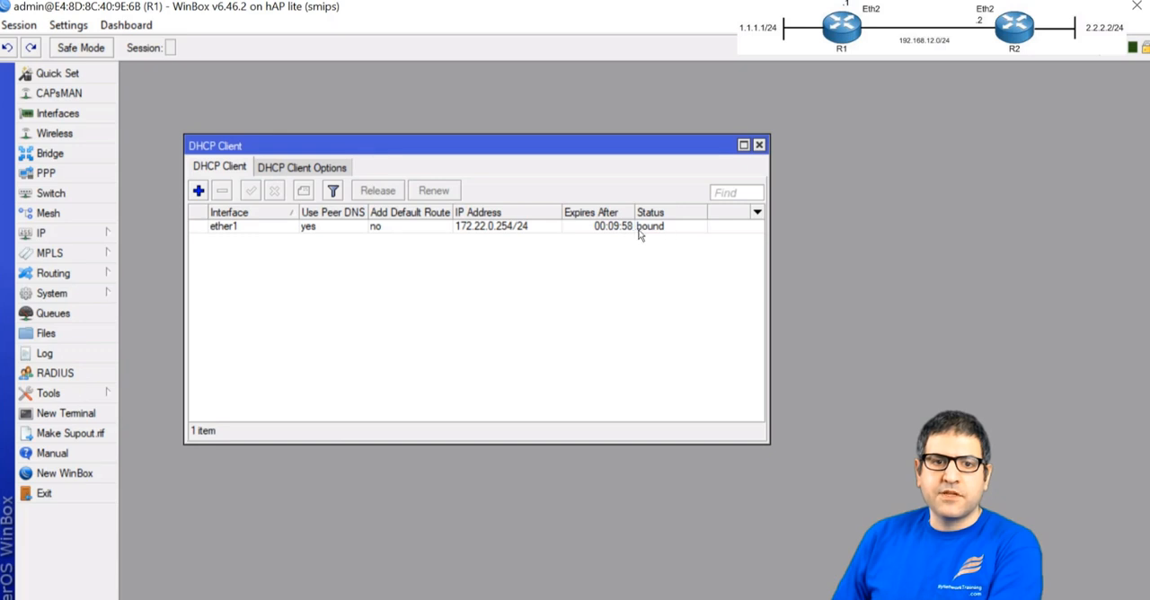
Open a new terminal on R1, ping 8.8.8.8, and stop the ping
click(65, 413)
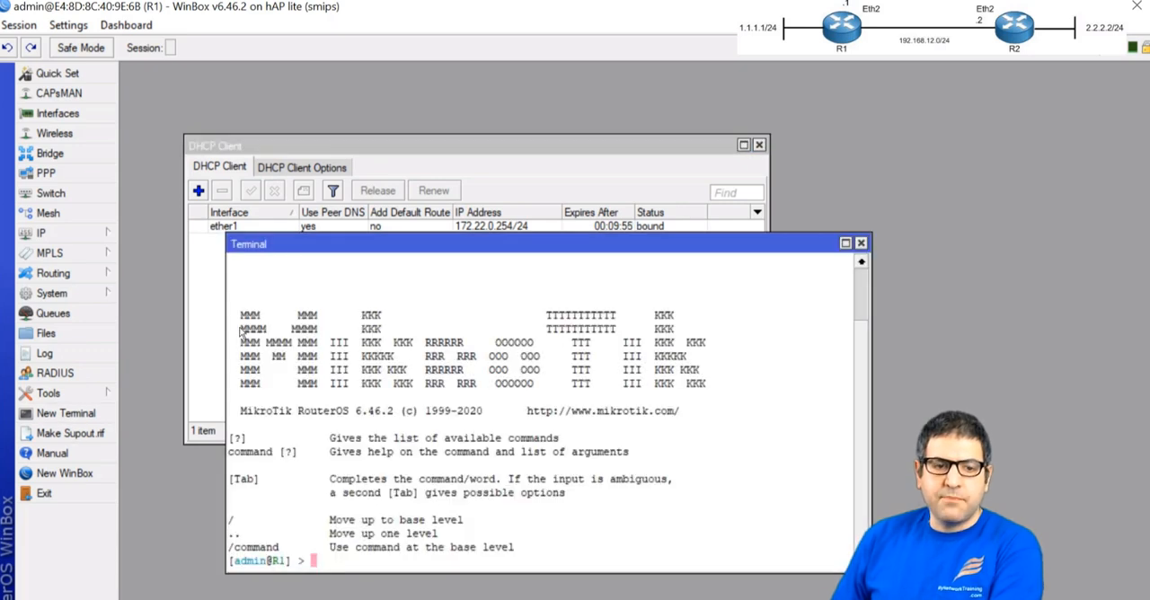
text(ping 8.8.8.8)
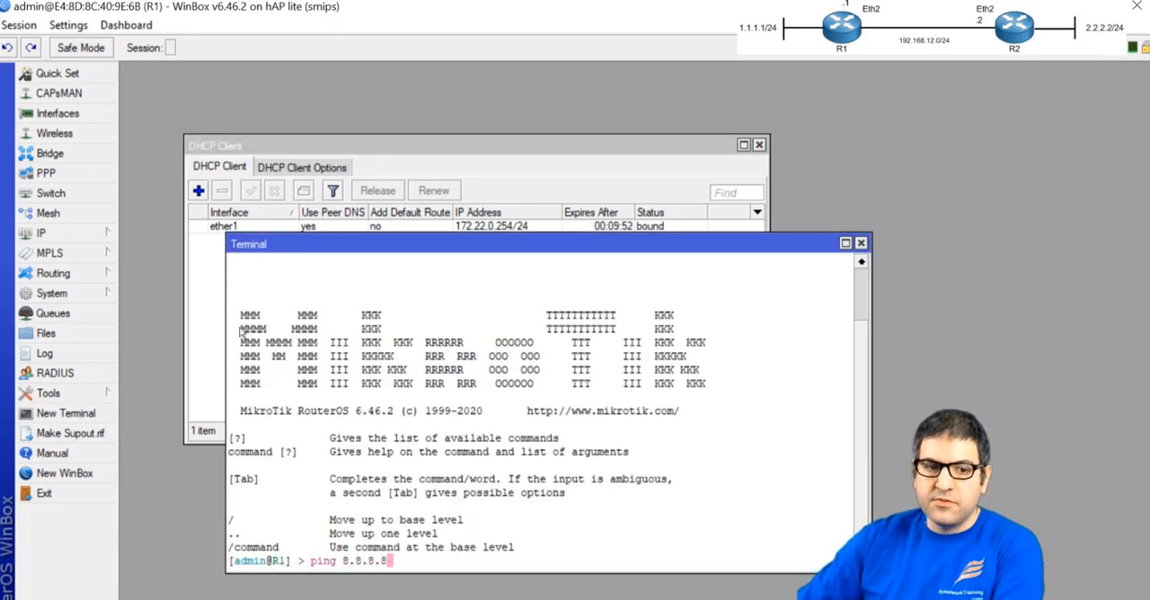
key(Return)
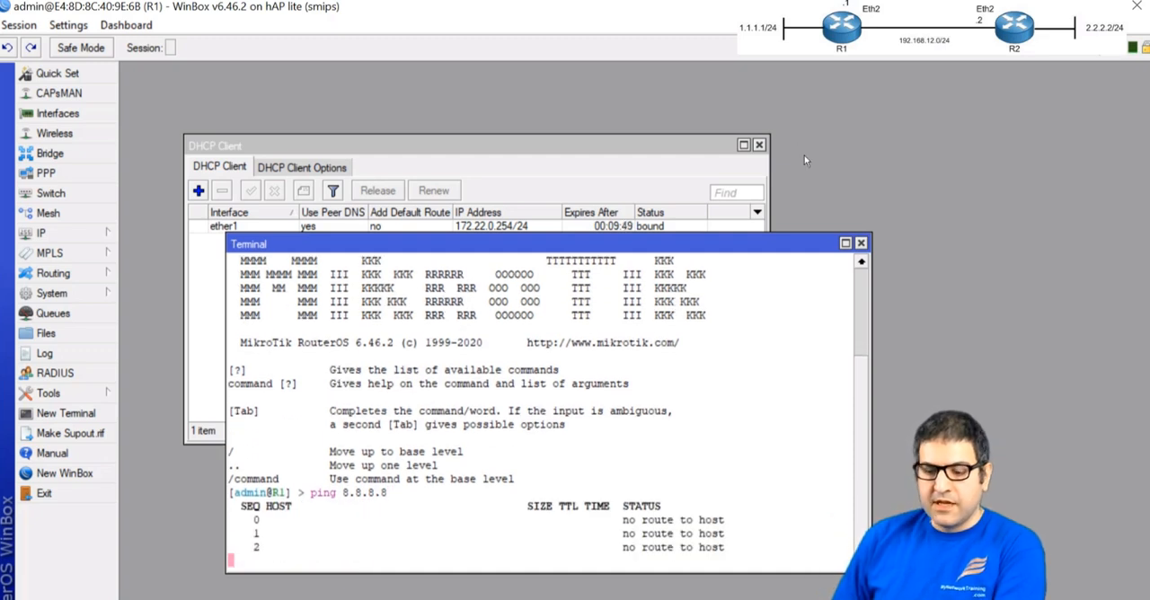
key(ctrl+c)
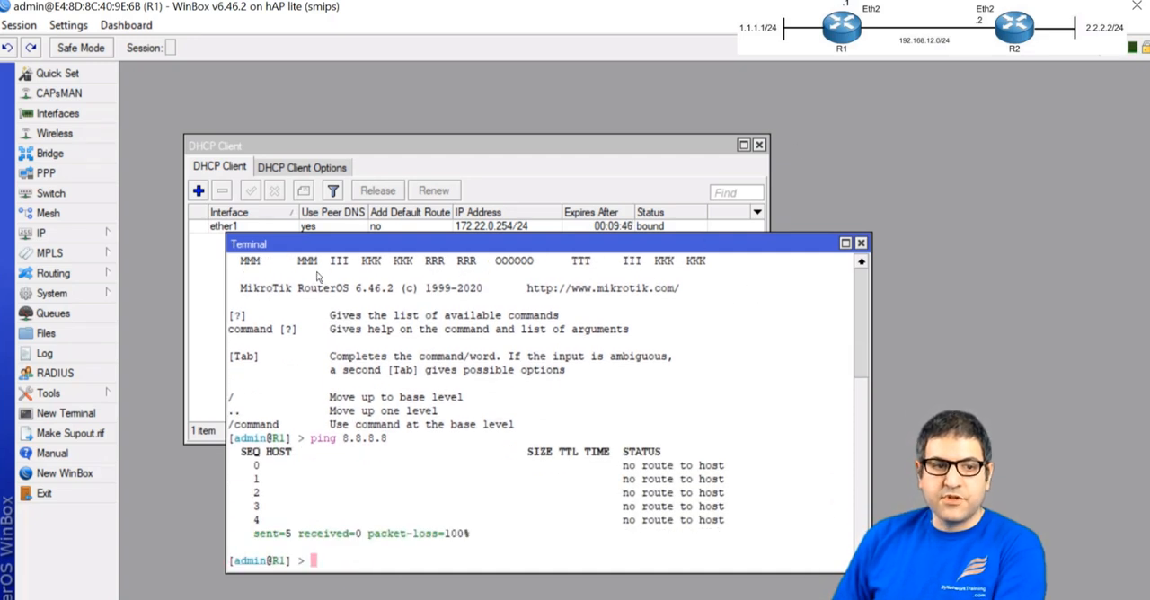
Start a new static route on R1 with destination 0.0.0.0/0 and open its gateway for entry
click(40, 232)
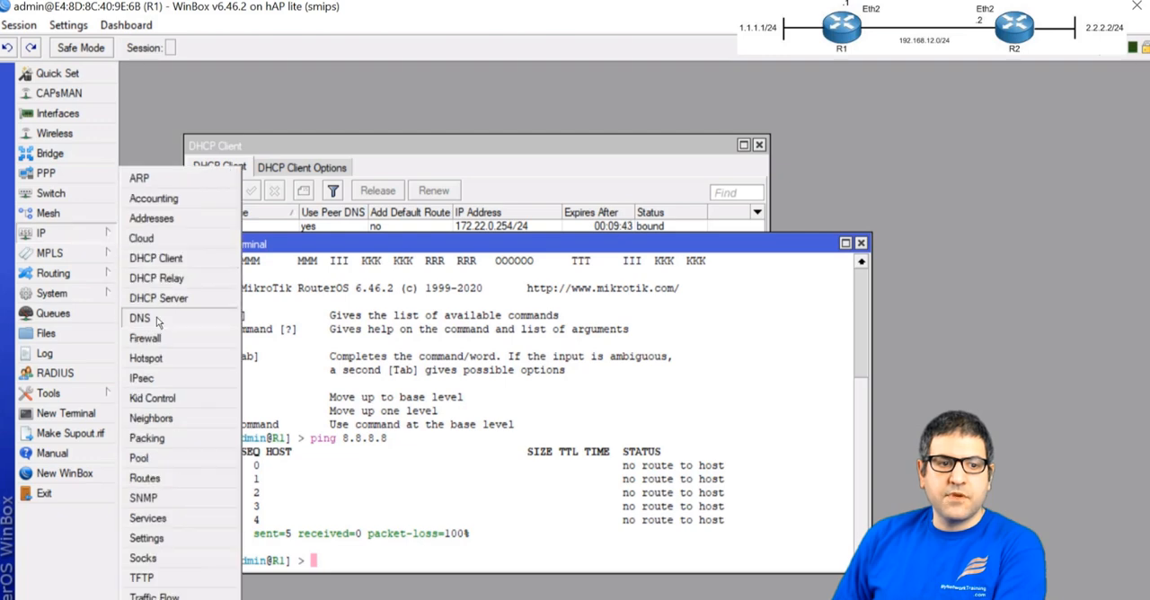
click(144, 478)
click(263, 123)
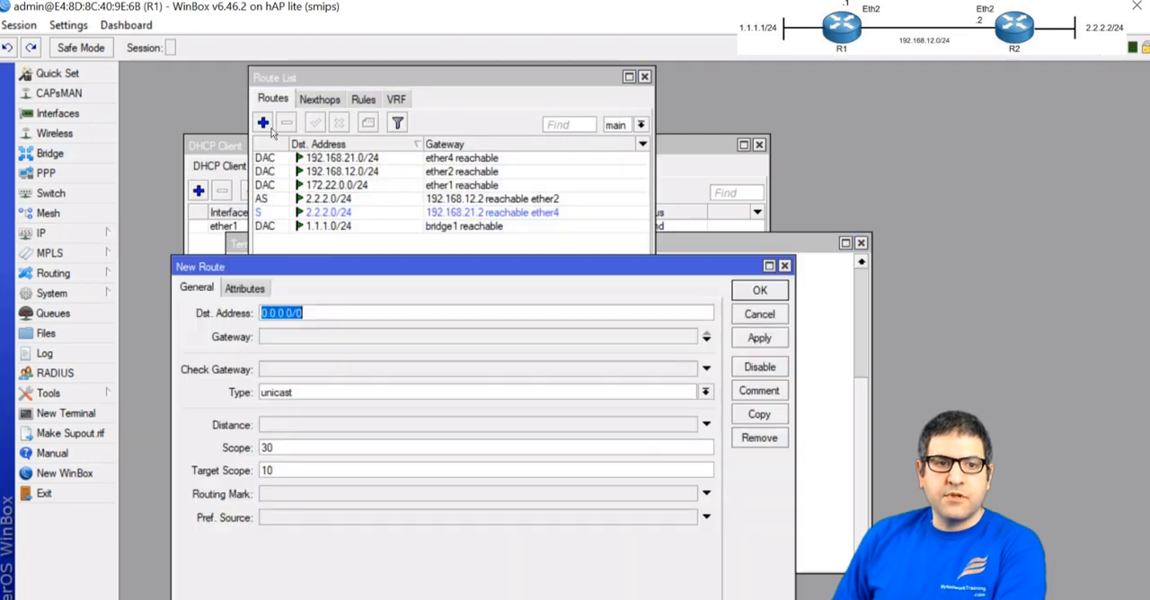
drag(359, 271, 371, 161)
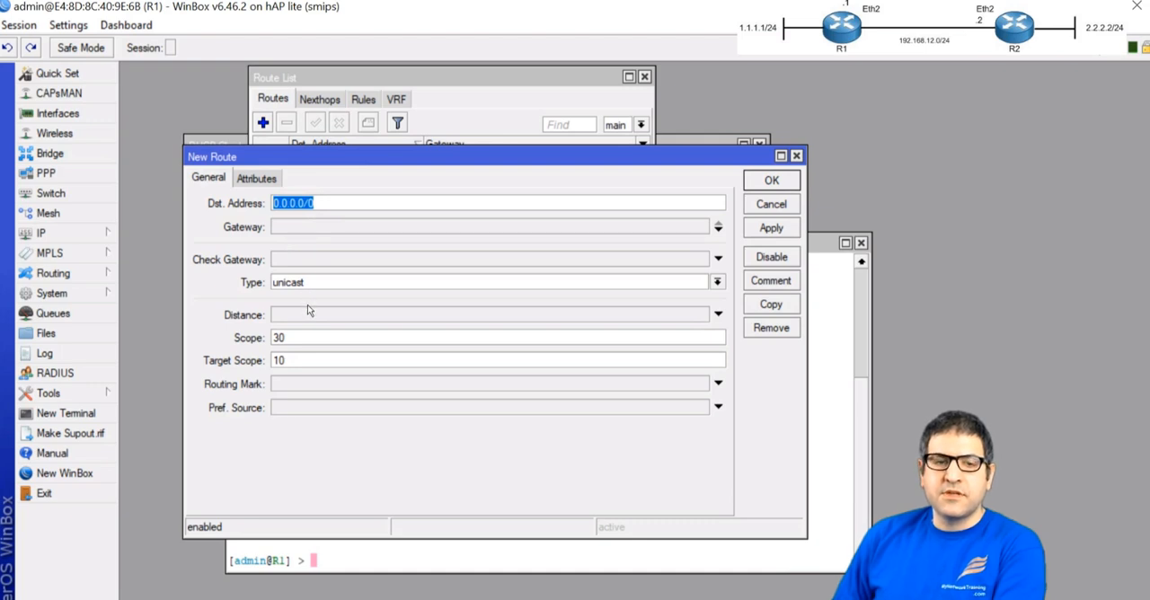
click(309, 228)
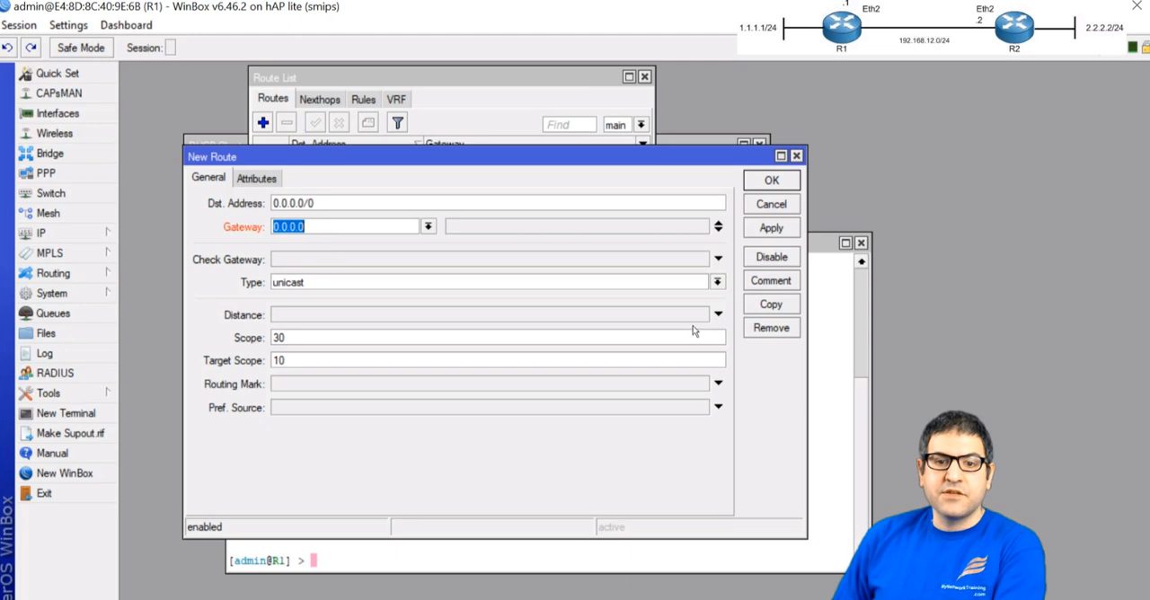
Look up the DHCP-assigned address of ether1 in R1's address list
click(833, 385)
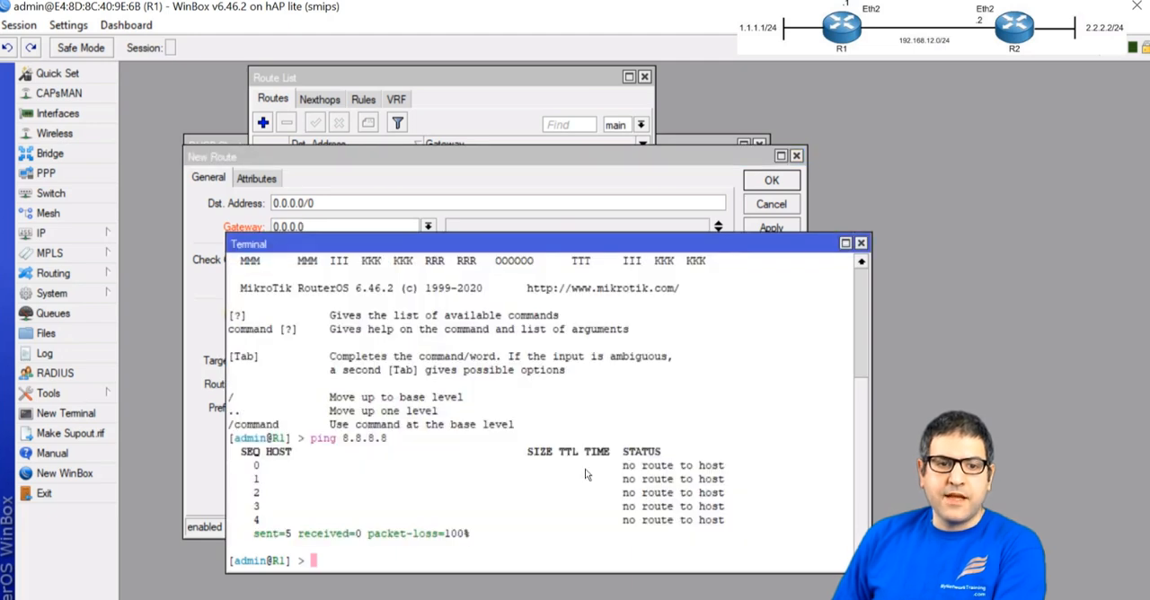
click(49, 233)
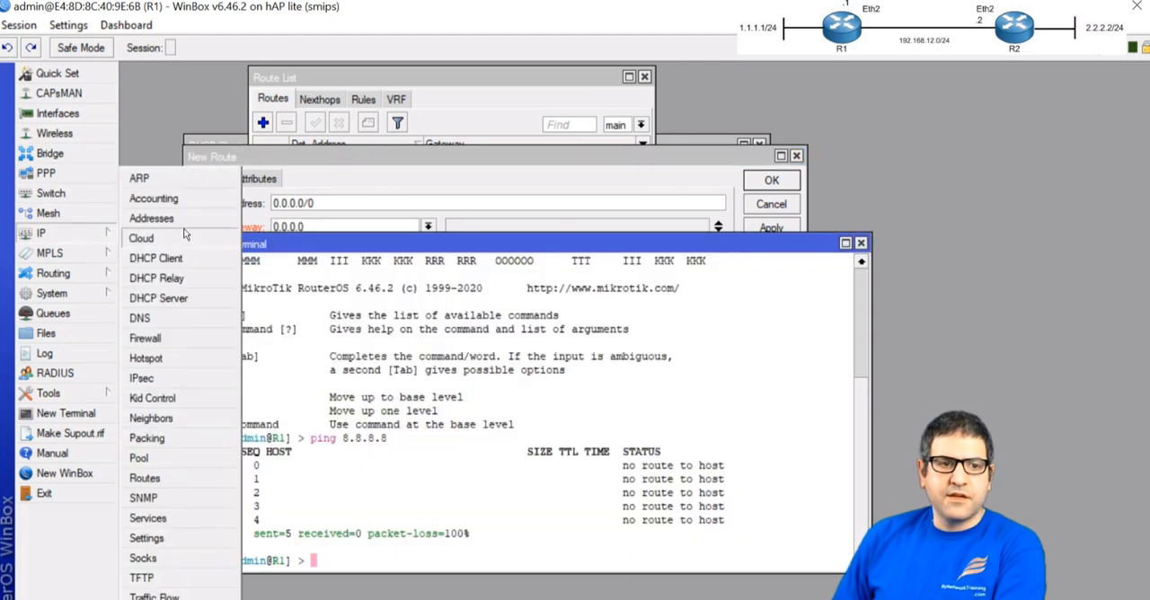
click(180, 222)
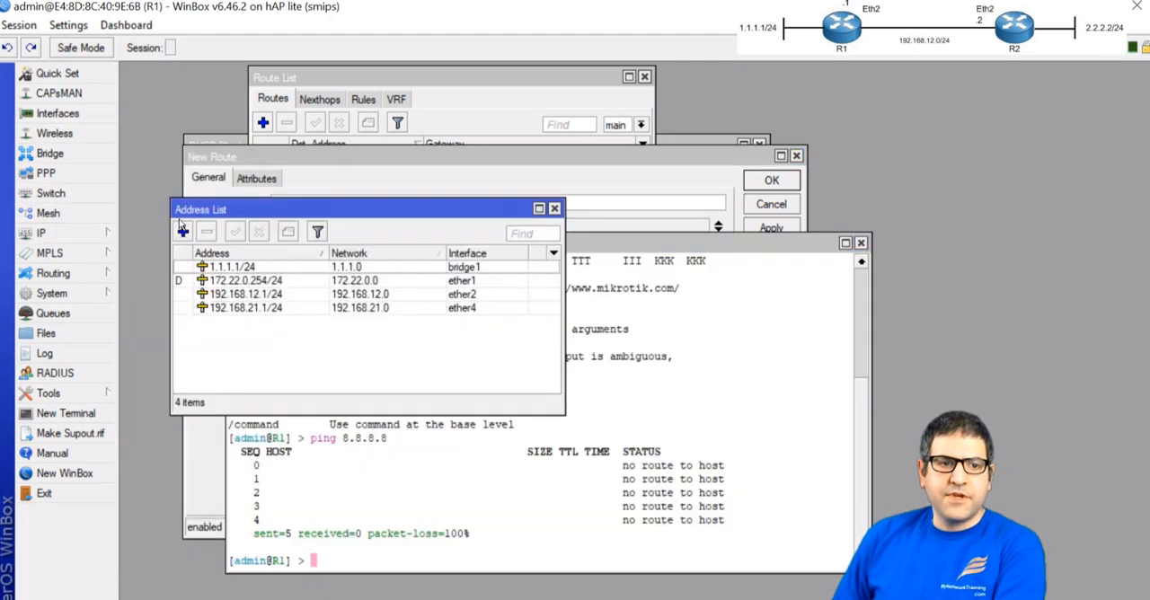
click(281, 282)
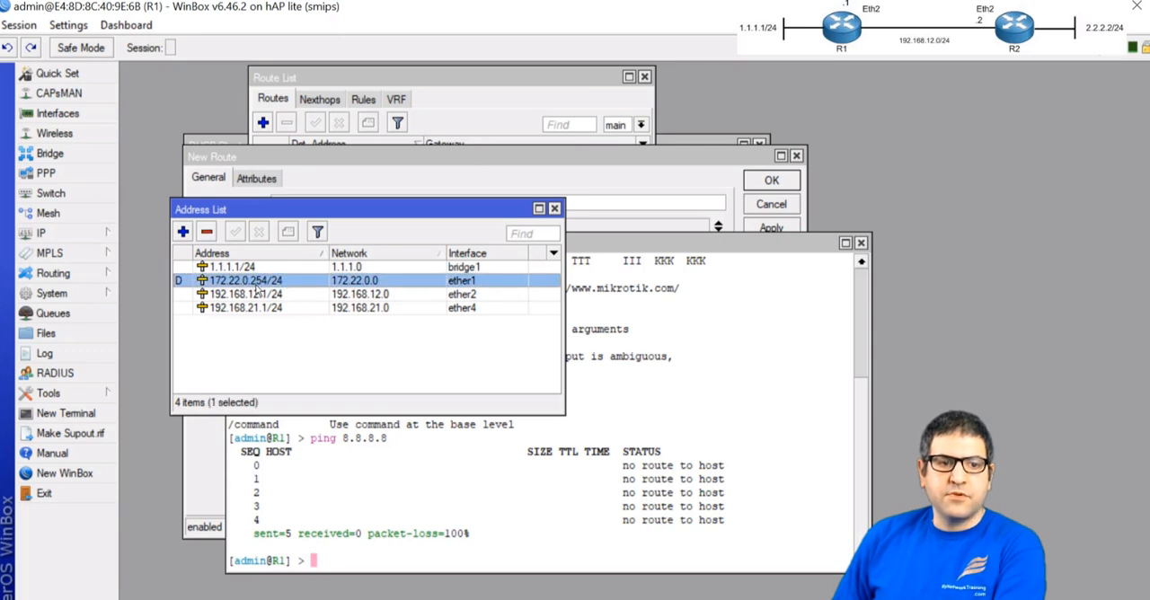
Set the gateway of the new 0.0.0.0/0 route to 172.22.0.1, then apply and save the route
drag(649, 158, 881, 151)
key(Tab)
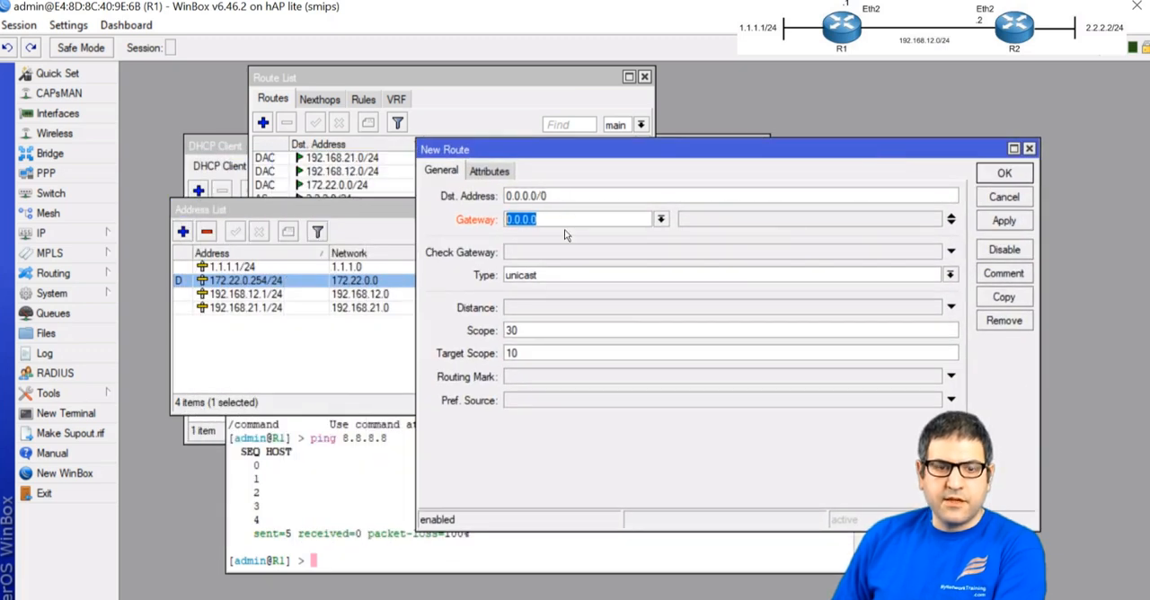
text(172.22.0.1)
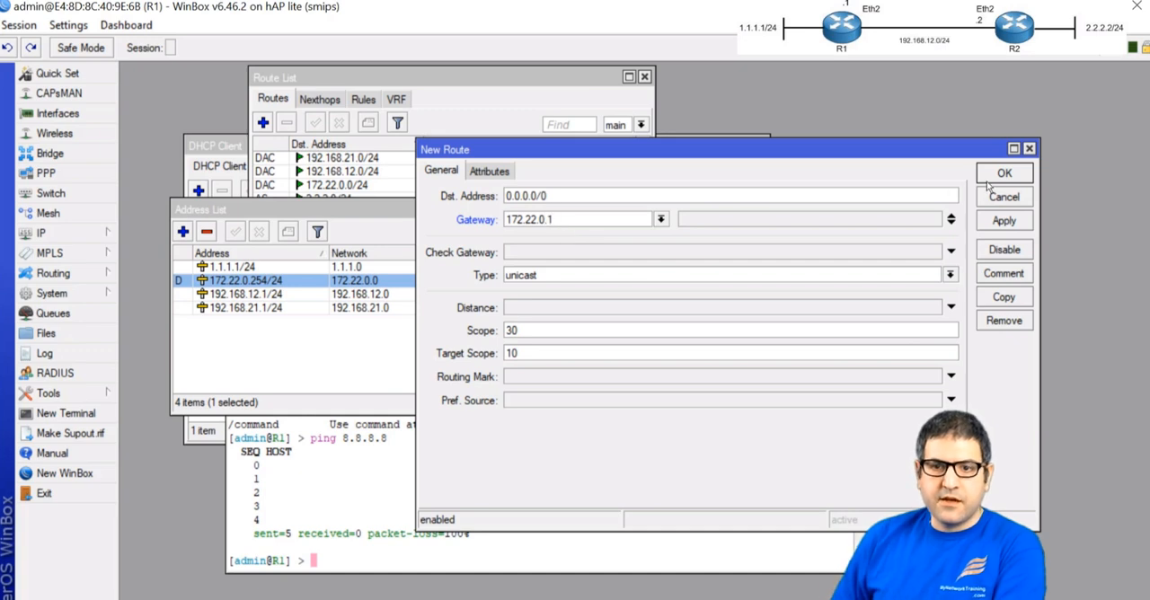
click(999, 221)
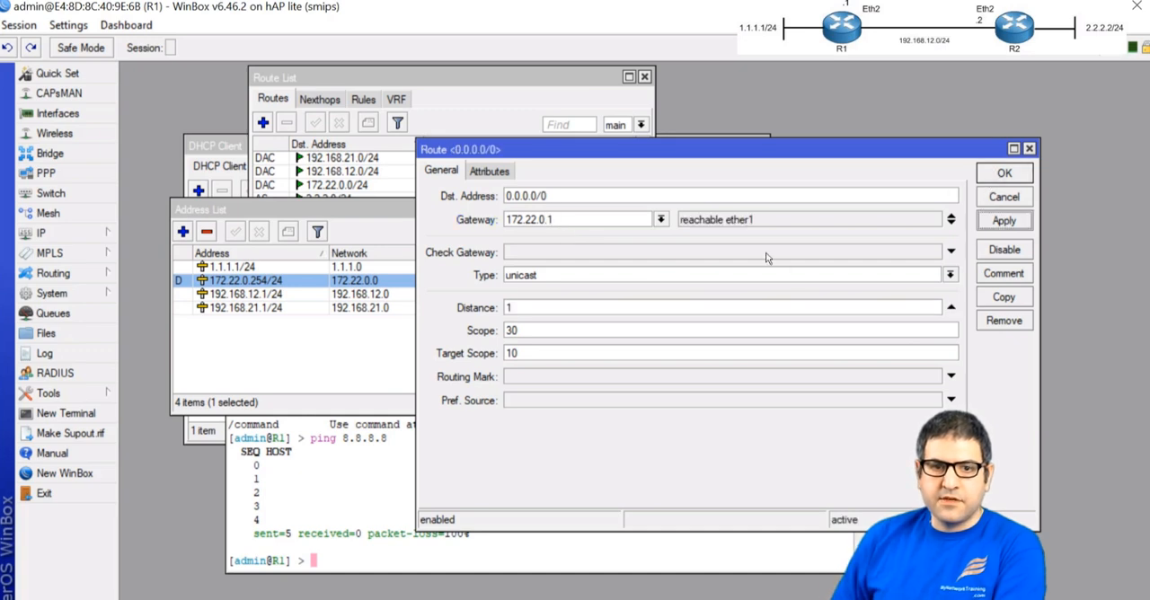
click(1010, 179)
Test internet access from R1's terminal by pinging 8.8.8.8 again and google.com, stopping each ping
click(656, 279)
key(Up)
key(Return)
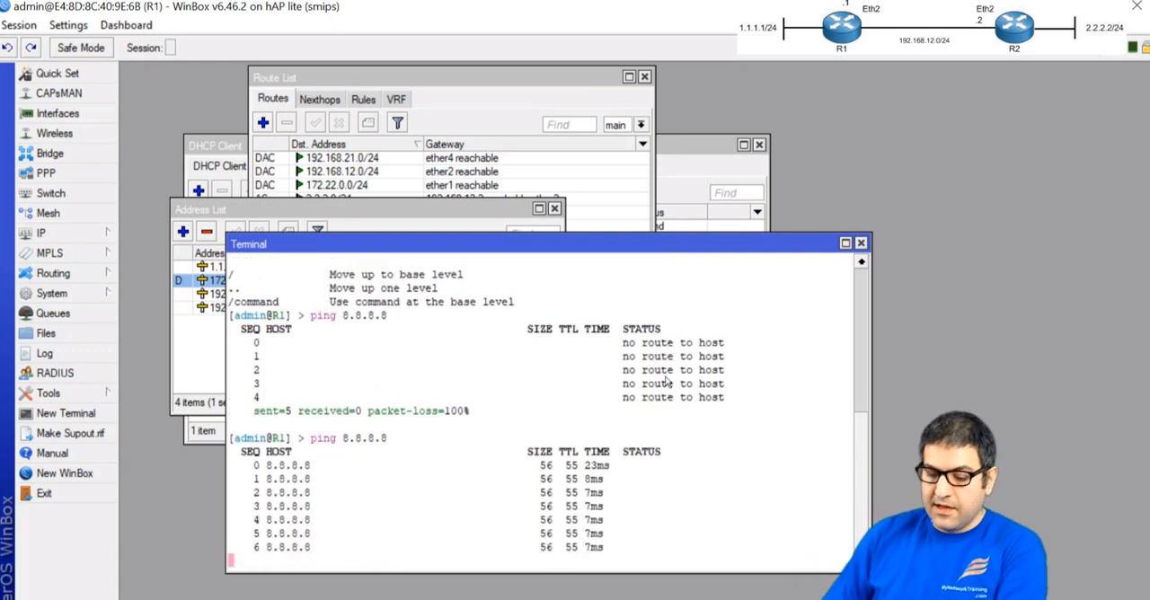
key(ctrl+c)
text(ping google.com)
key(Return)
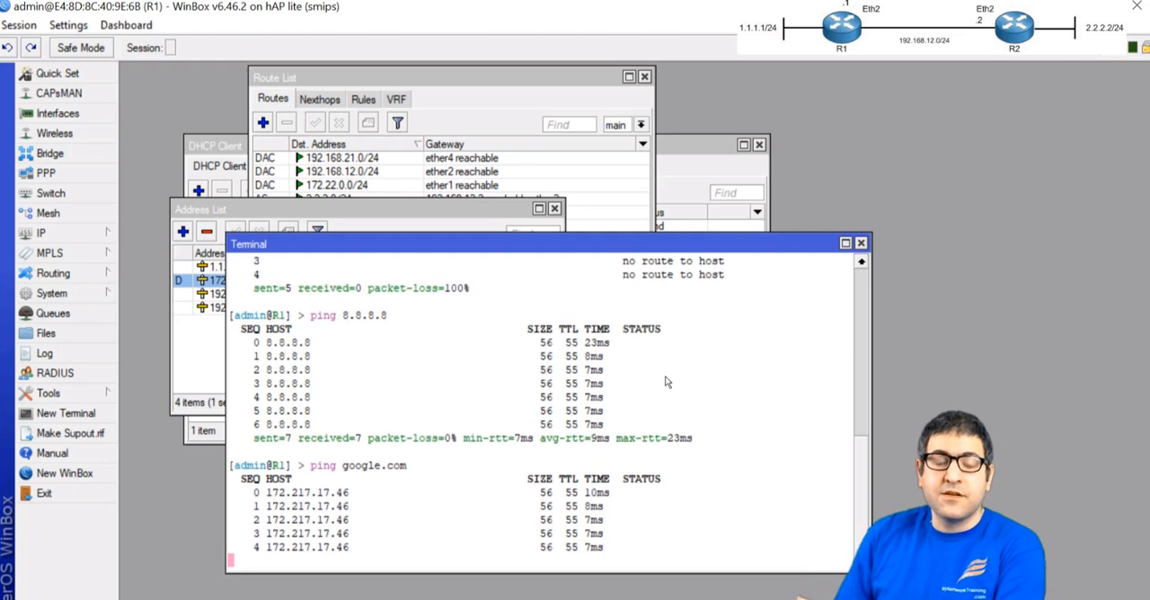
key(ctrl+c)
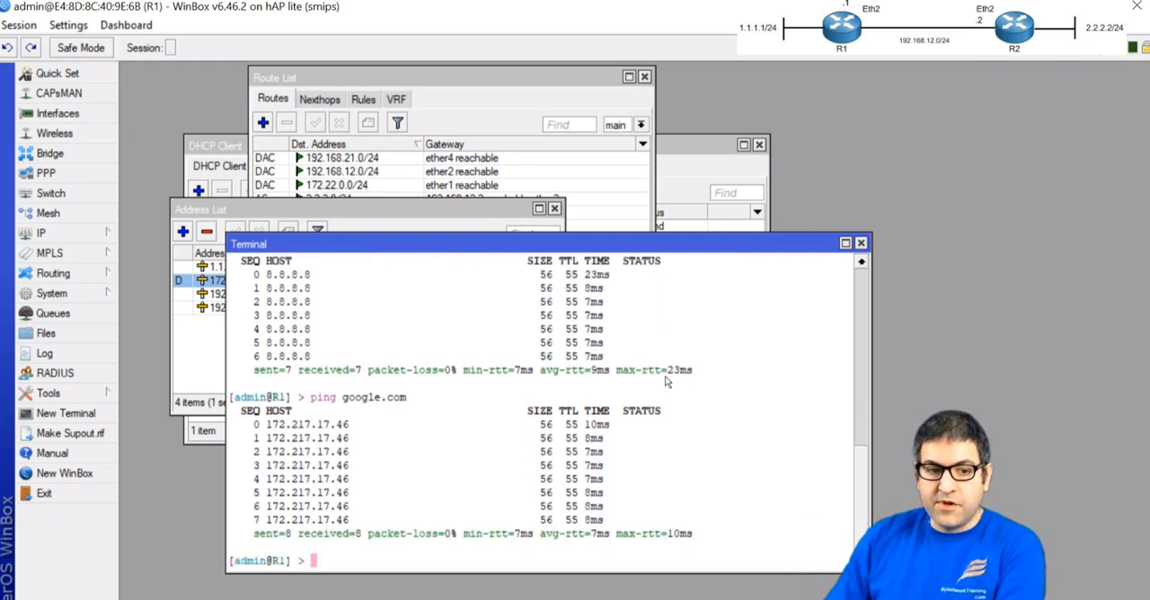
Ping hotmail.com from R1's terminal, stop it, and start a ping to bbc.co.uk
text(ping hotmail.com)
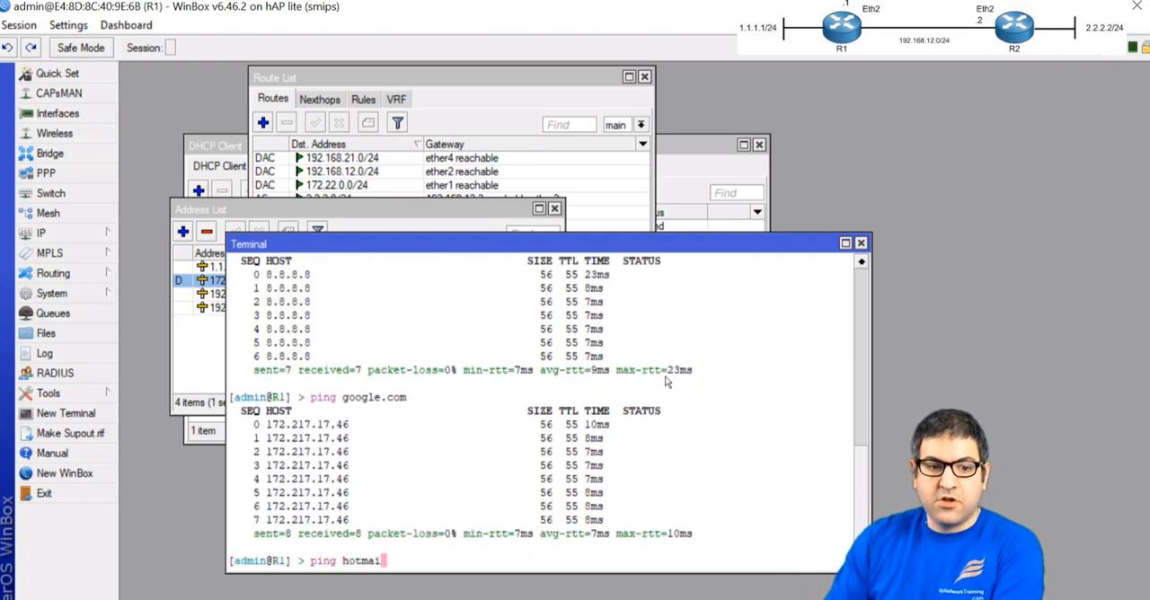
key(Return)
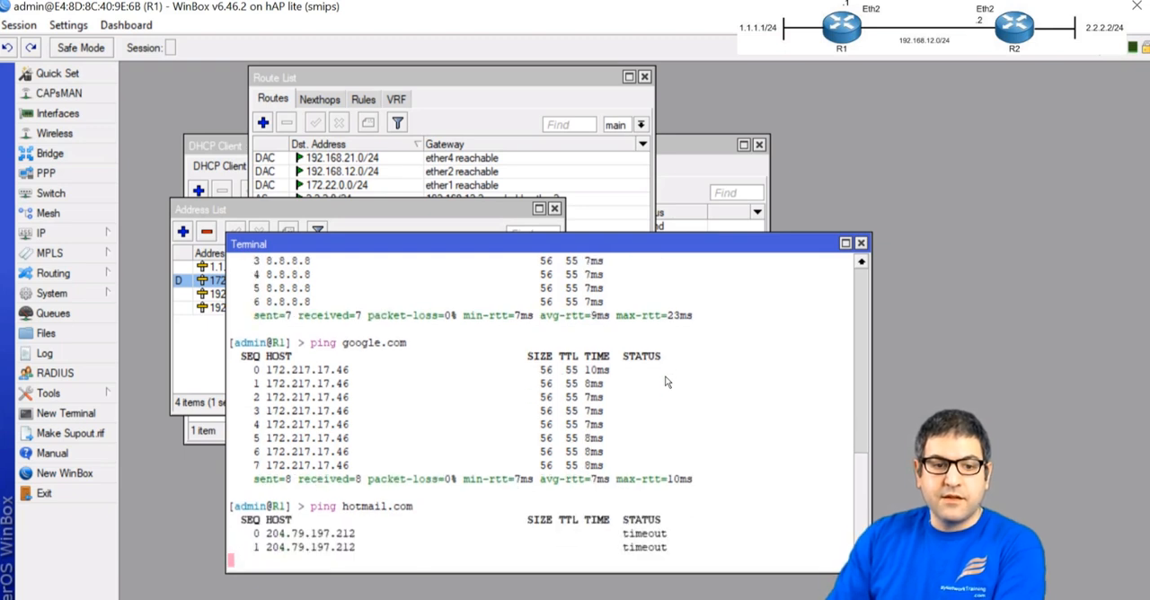
key(ctrl+c)
text(ping )
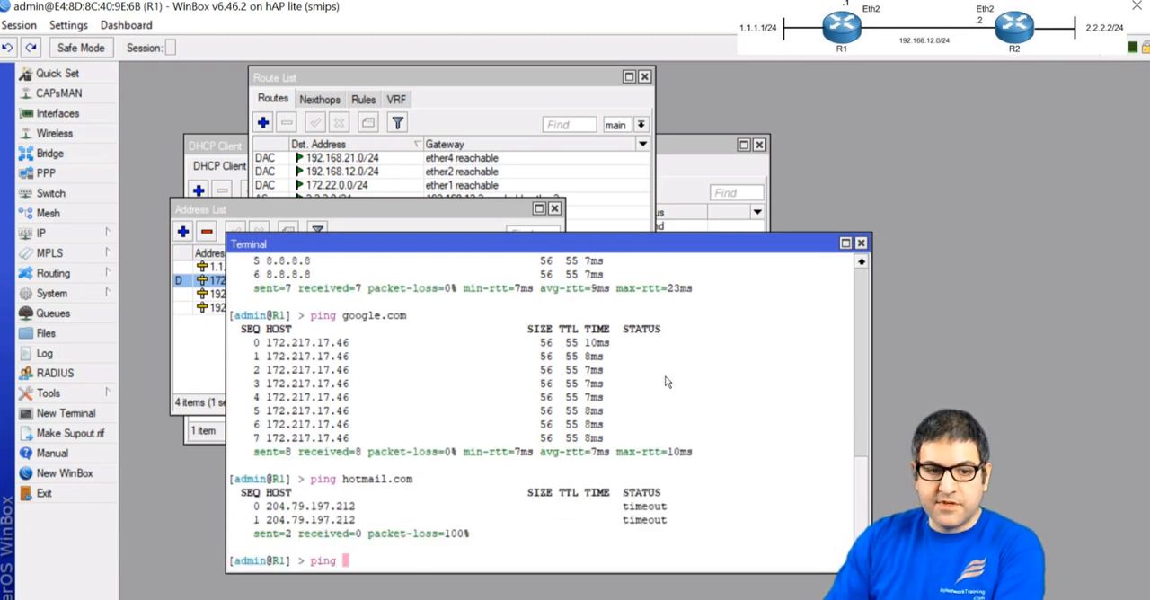
text(bbc.co.u)
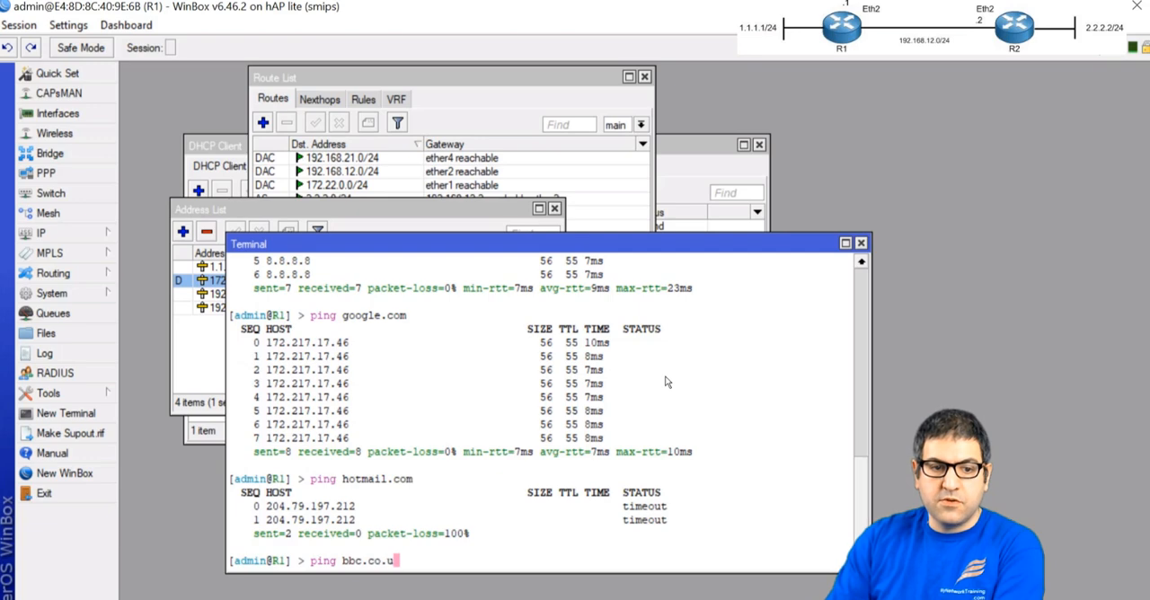
text(k)
key(Return)
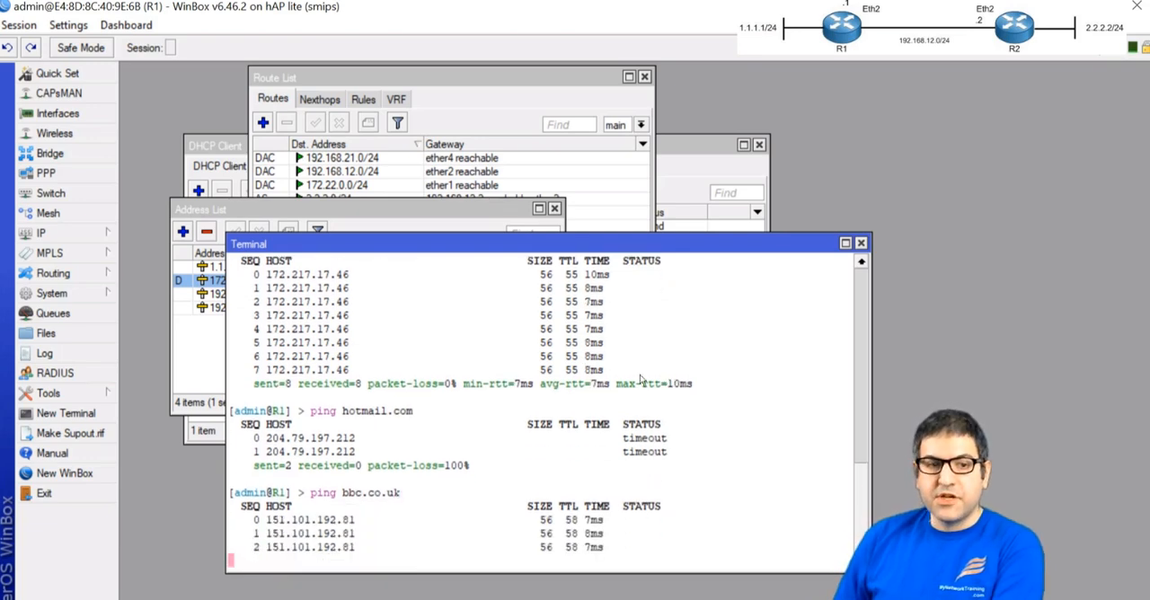